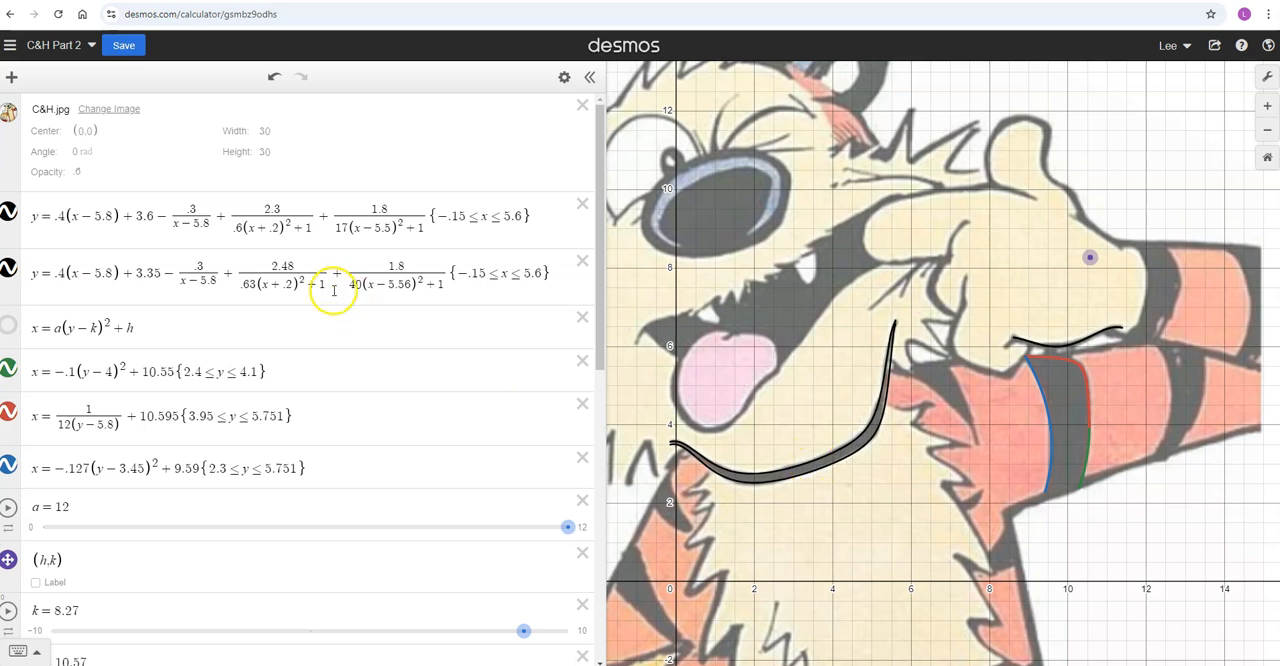
# Name the two black chin curves y_1 and y_2 by adding subscripts to their equations
pyautogui.click(35, 218)
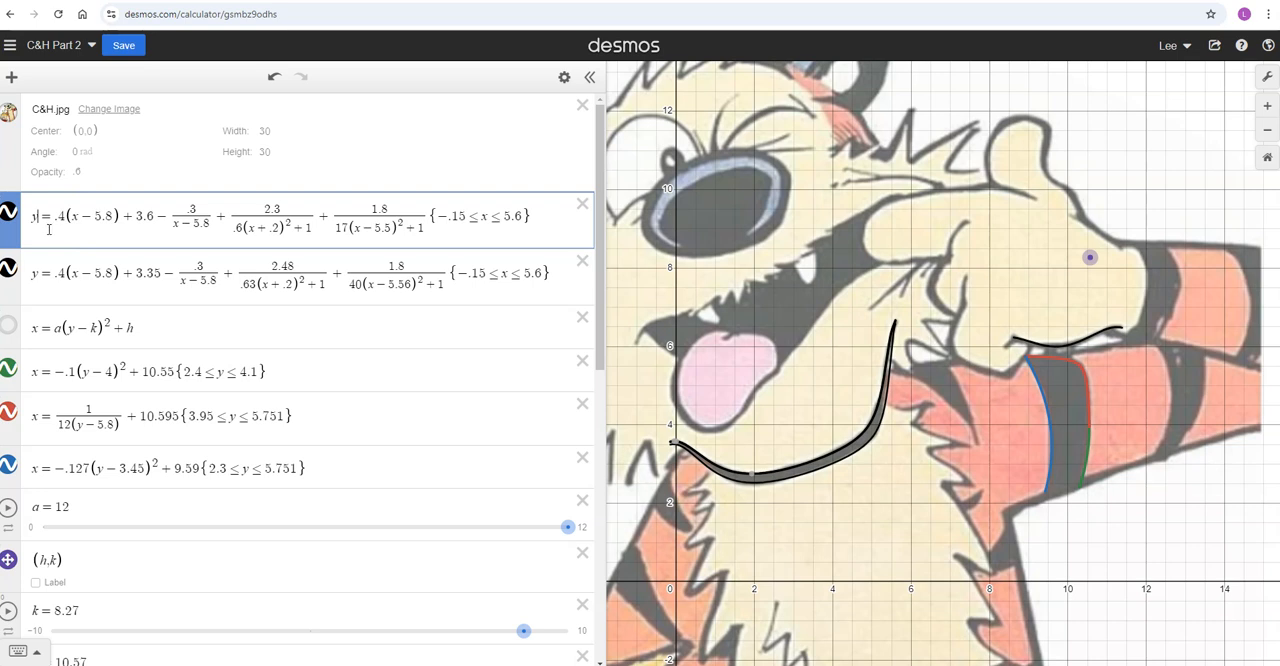
pyautogui.write('_1')
pyautogui.click(36, 272)
pyautogui.write('_2')
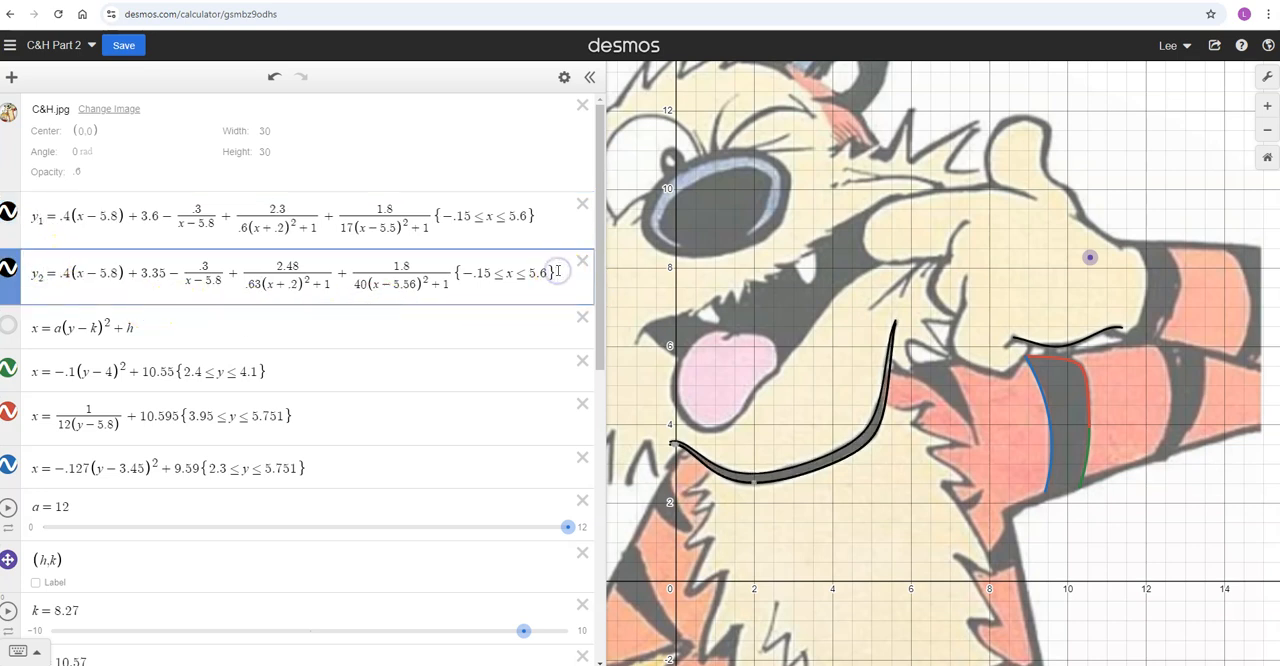
# Add the inequality y_2 ≤ y ≤ y_1 below the chin equations to shade between the curves
pyautogui.press('Return')
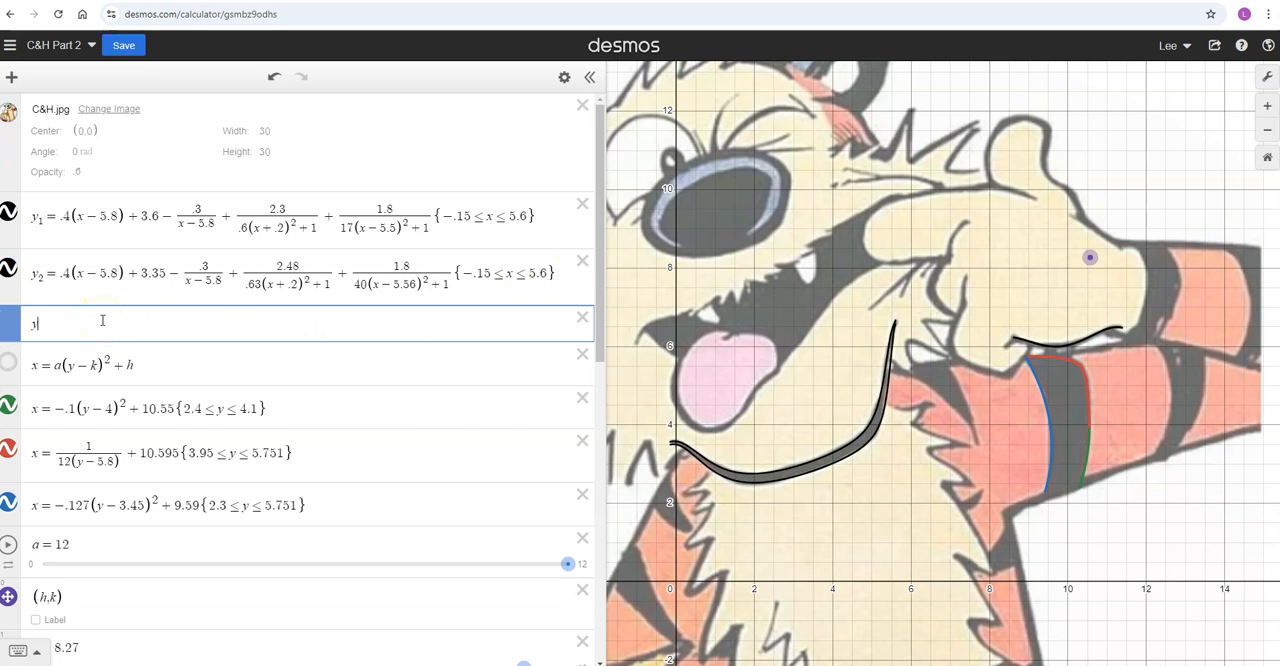
pyautogui.write('y_2')
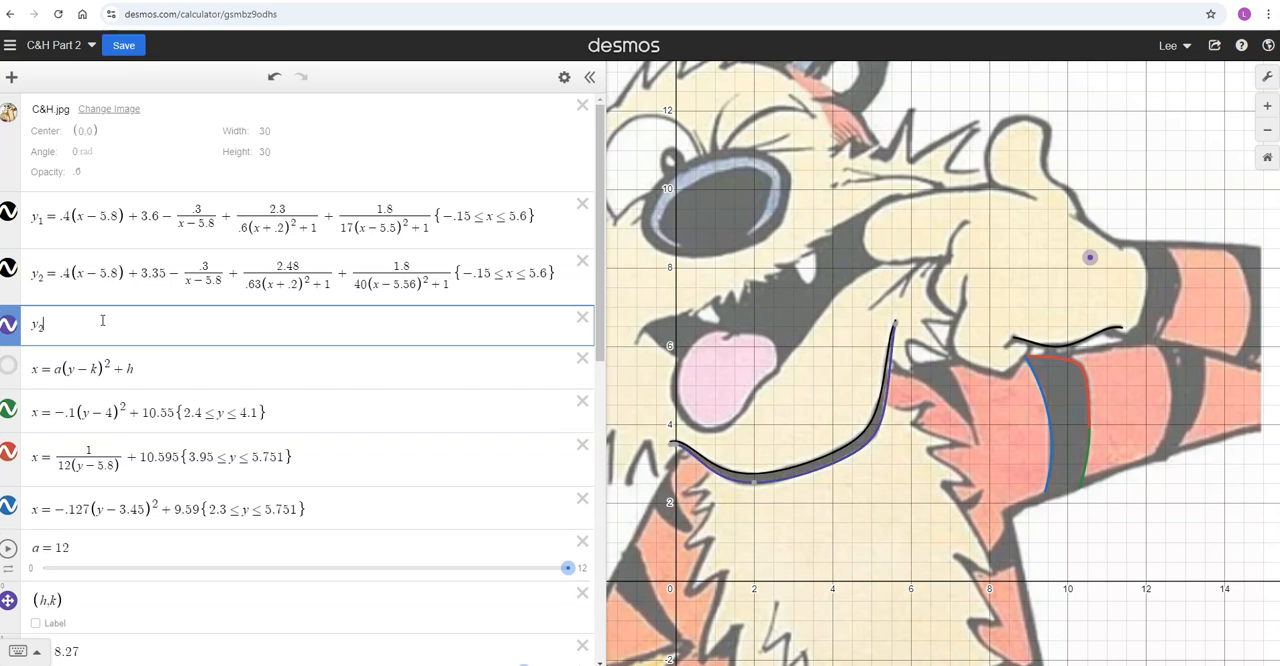
pyautogui.write('<')
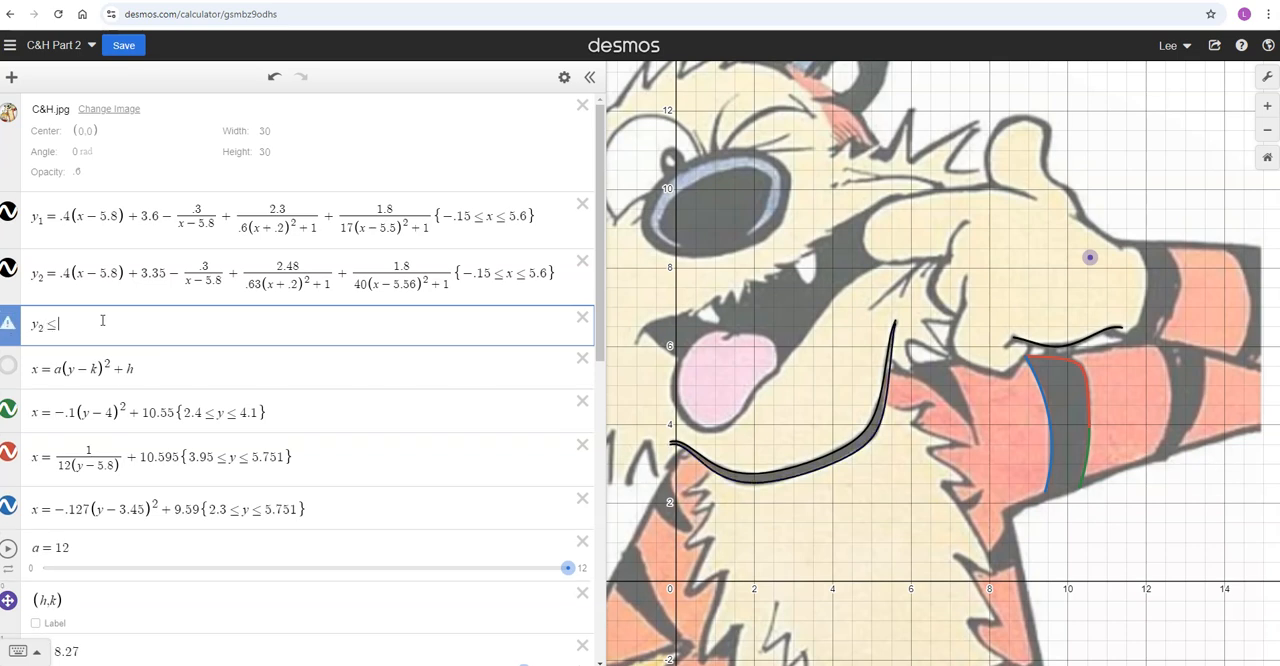
pyautogui.write('y')
pyautogui.write('<')
pyautogui.write('=y1')
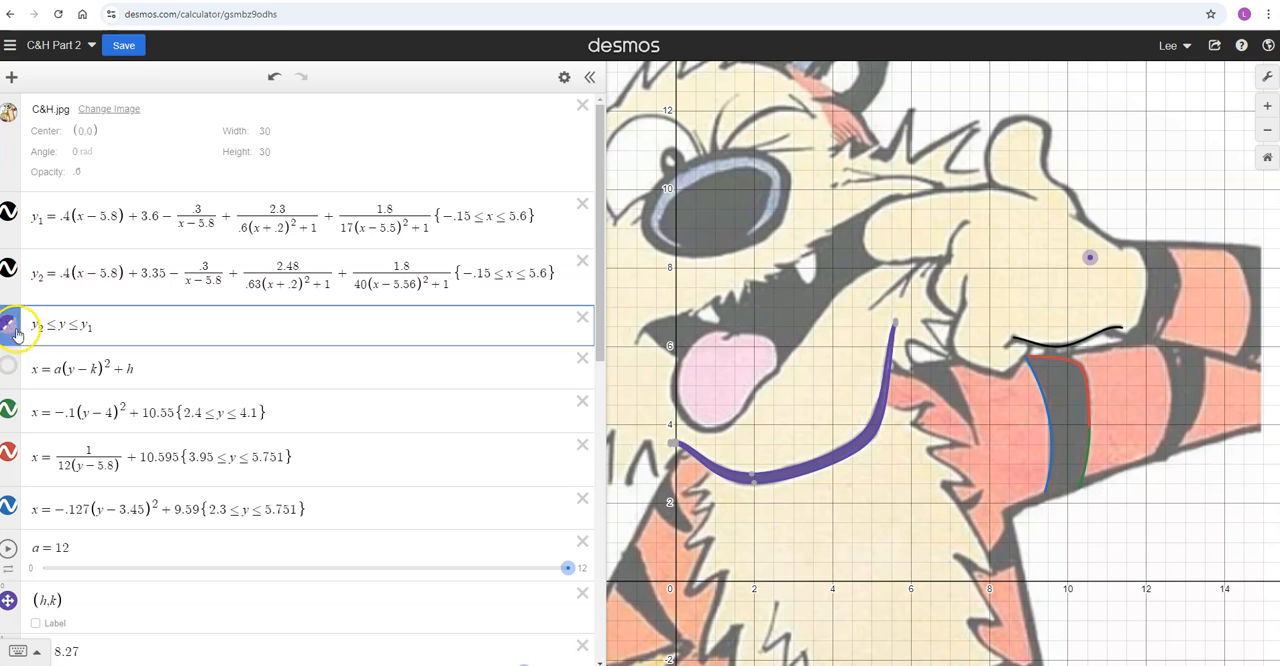
# Compare the shading's stacking order with the chin outlines, leaving the inequality above both chin equations in the list
pyautogui.moveTo(12, 335); pyautogui.dragTo(12, 212)
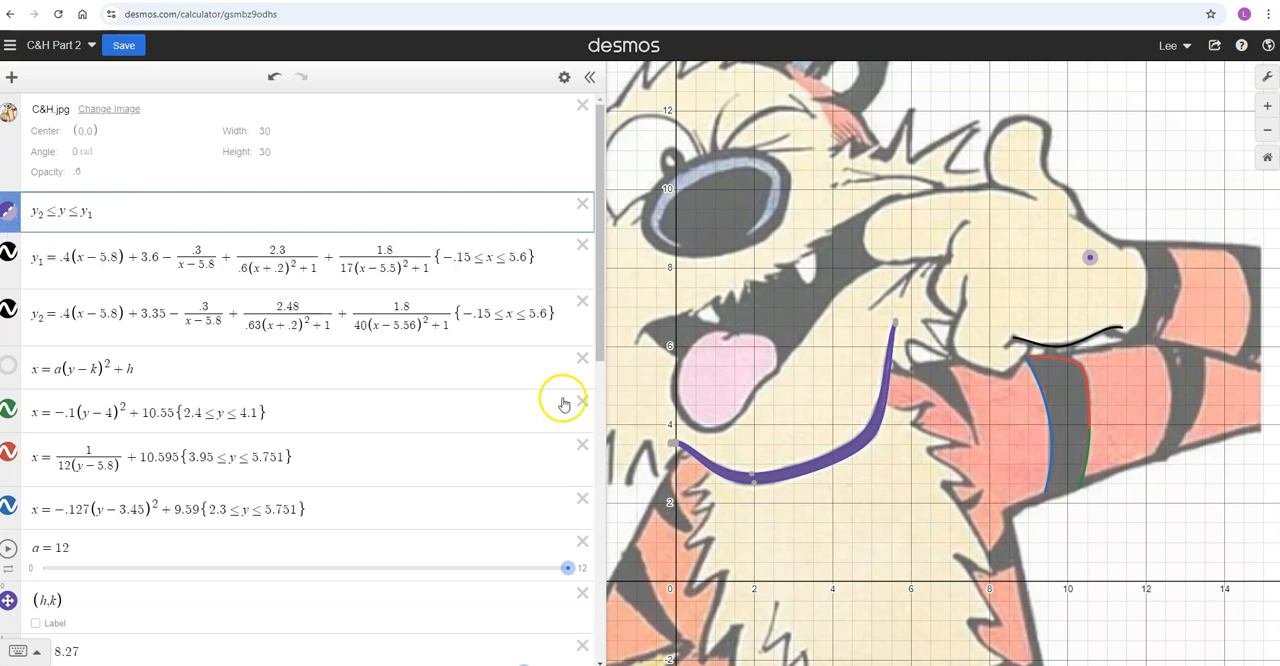
pyautogui.click(370, 407)
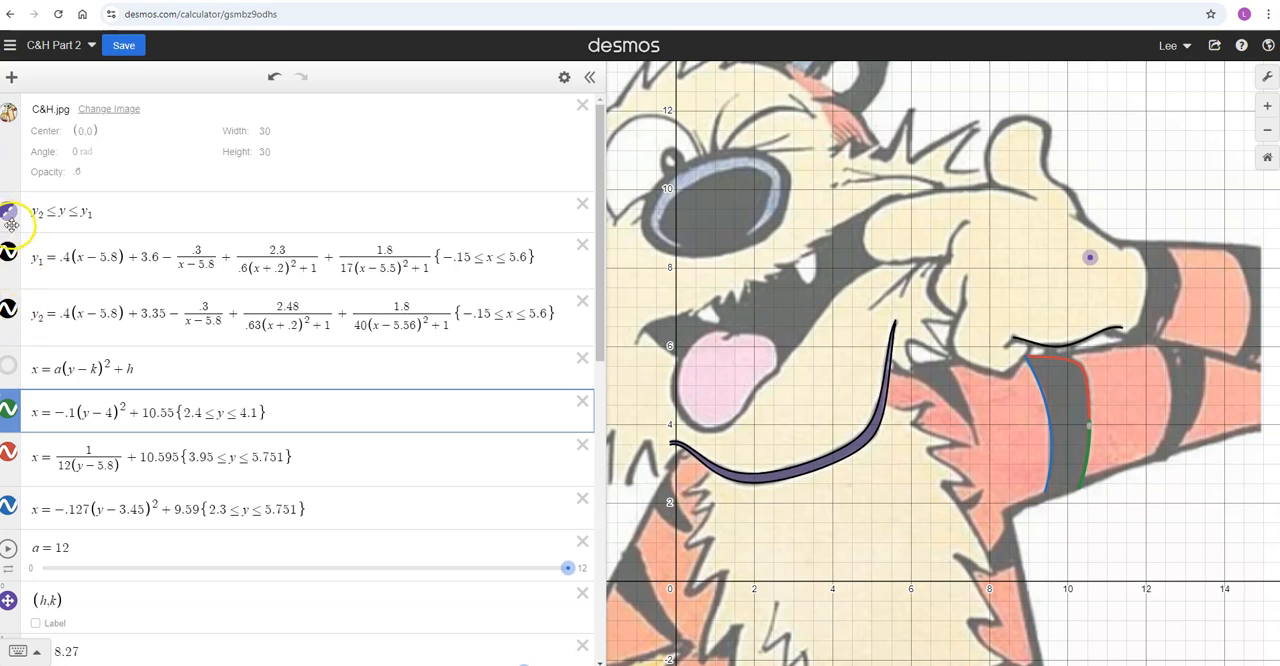
pyautogui.moveTo(11, 224); pyautogui.dragTo(16, 341)
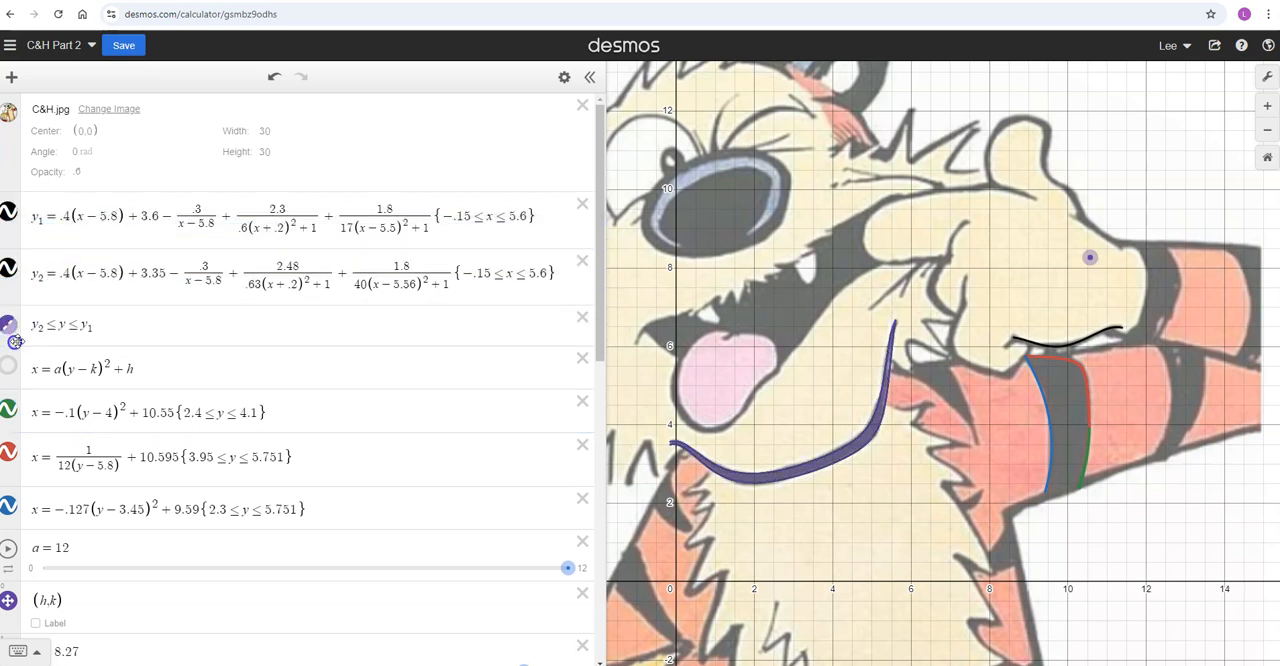
pyautogui.click(376, 412)
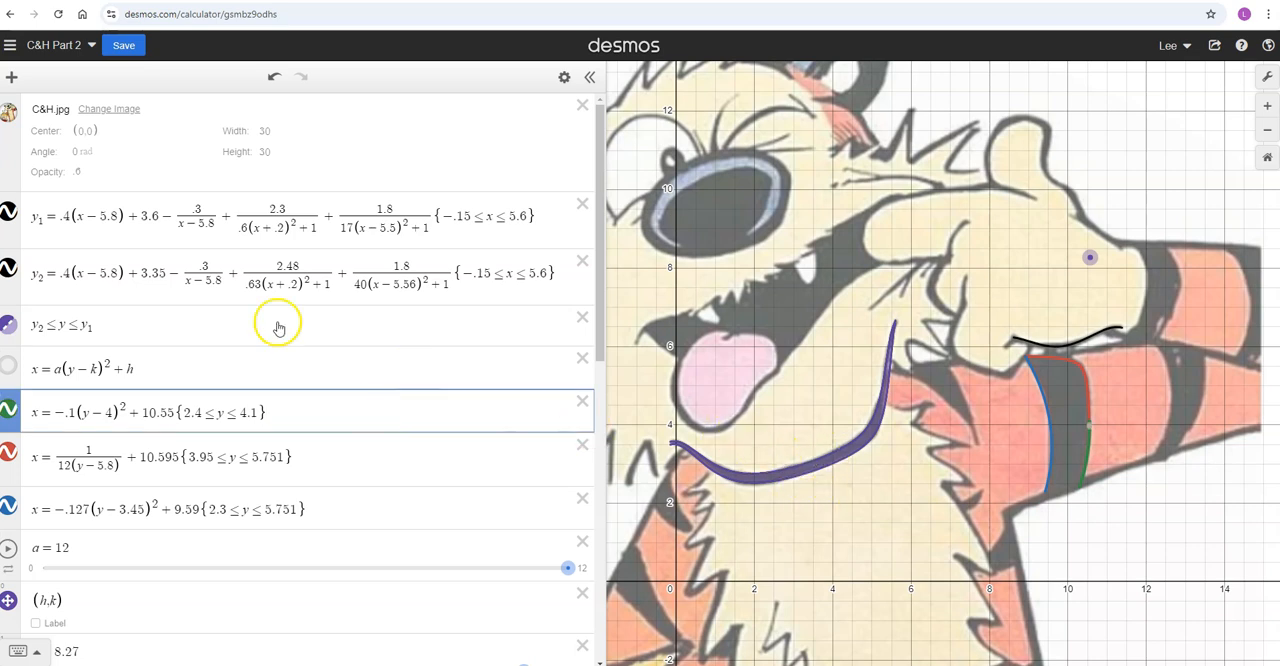
pyautogui.moveTo(14, 323); pyautogui.dragTo(15, 215)
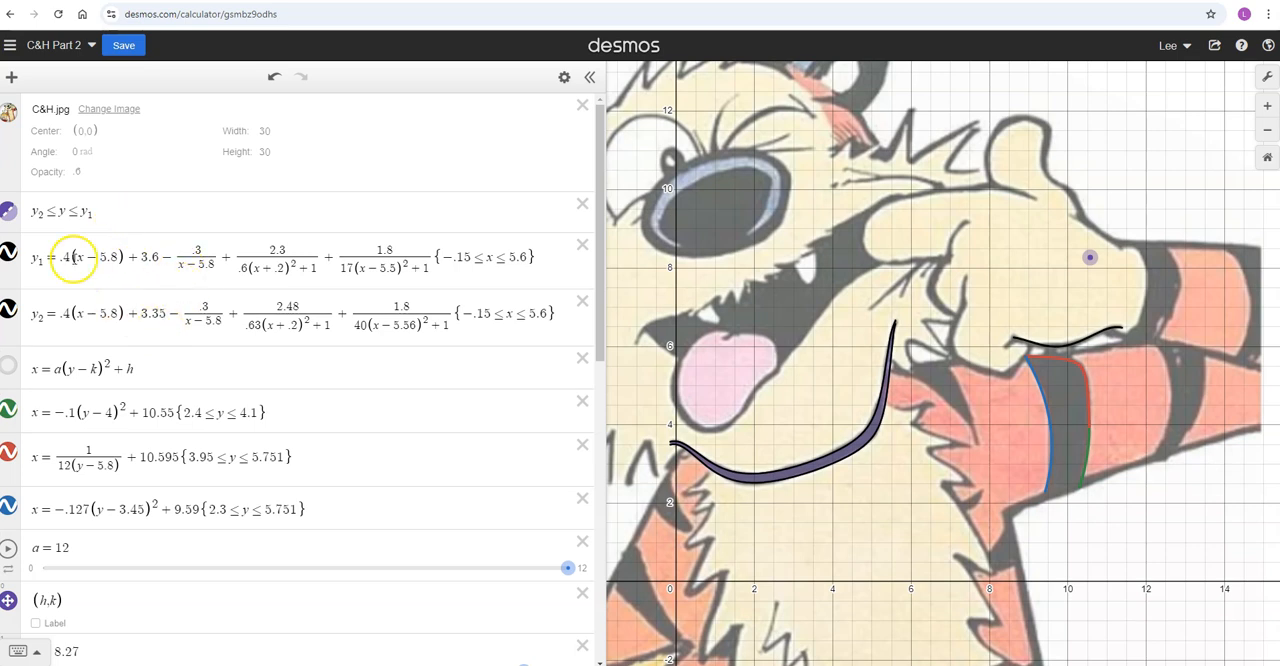
# Rename the chin curves y_1 and y_2 as y_Chin1 and y_Chin2
pyautogui.click(43, 259)
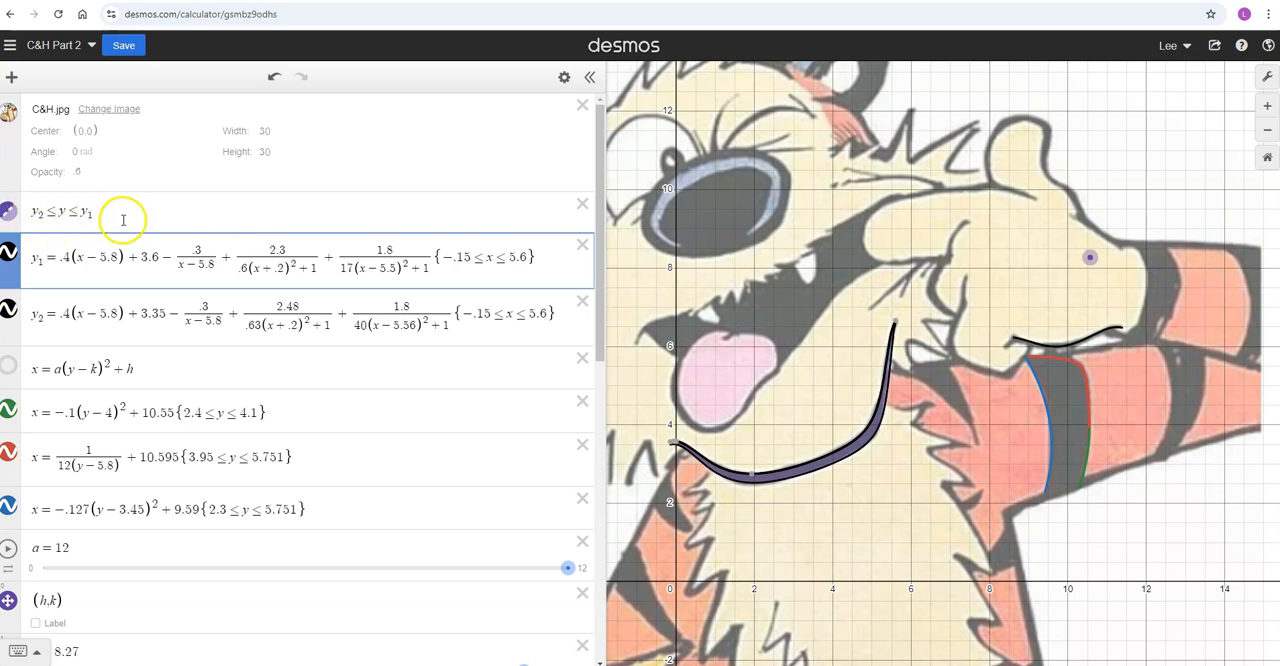
pyautogui.click(50, 218)
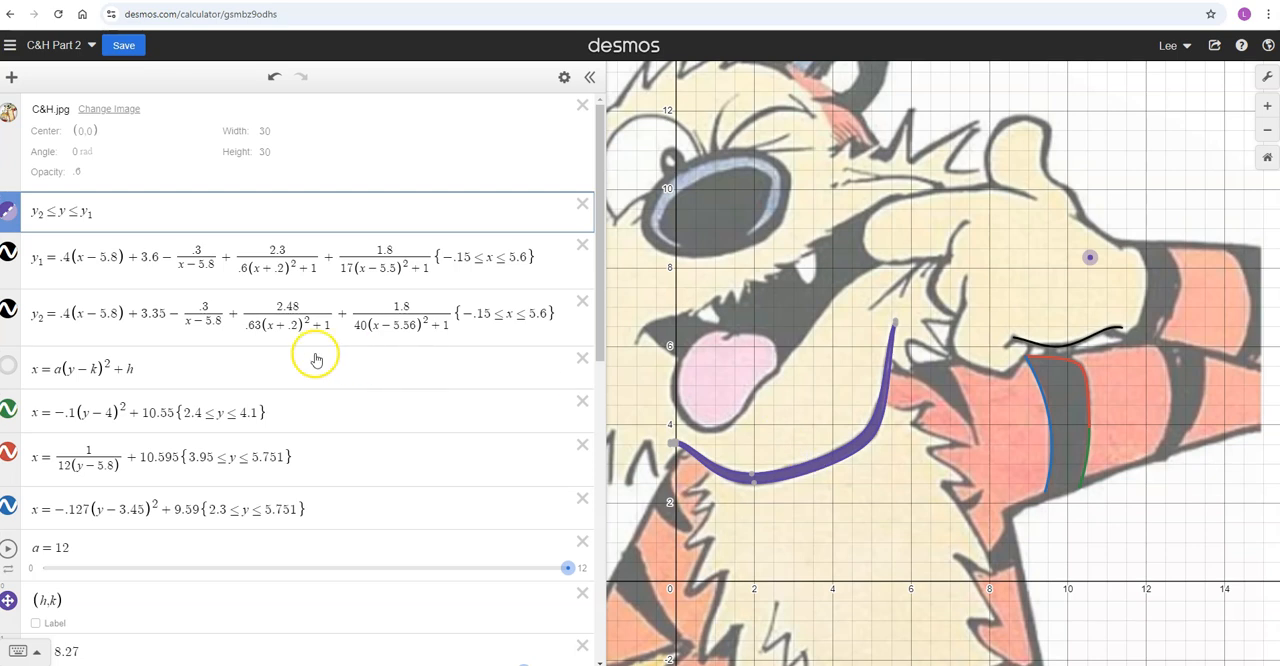
pyautogui.click(40, 263)
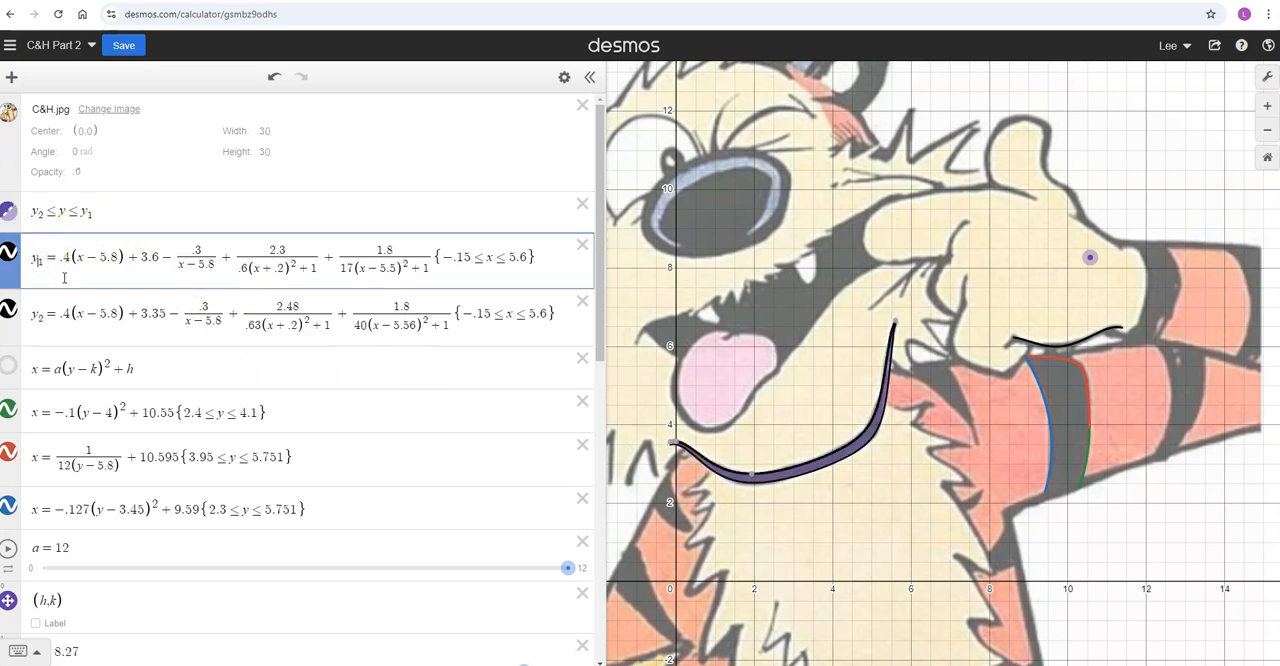
pyautogui.write('Chn')
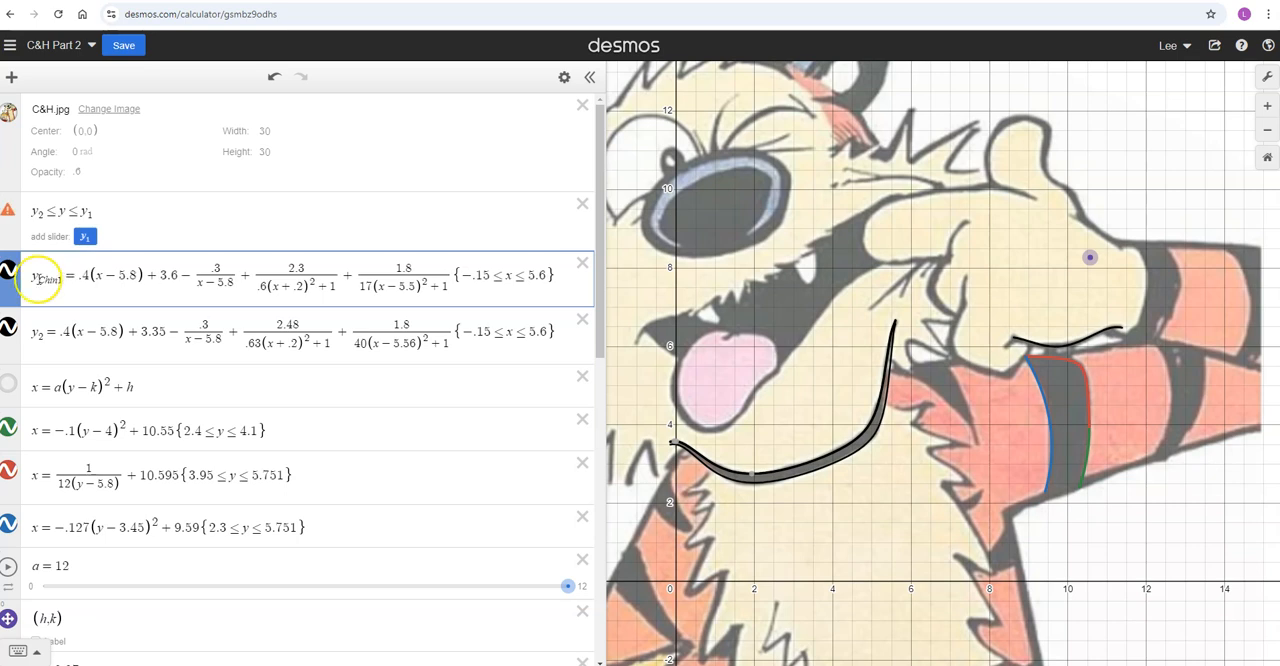
pyautogui.click(37, 338)
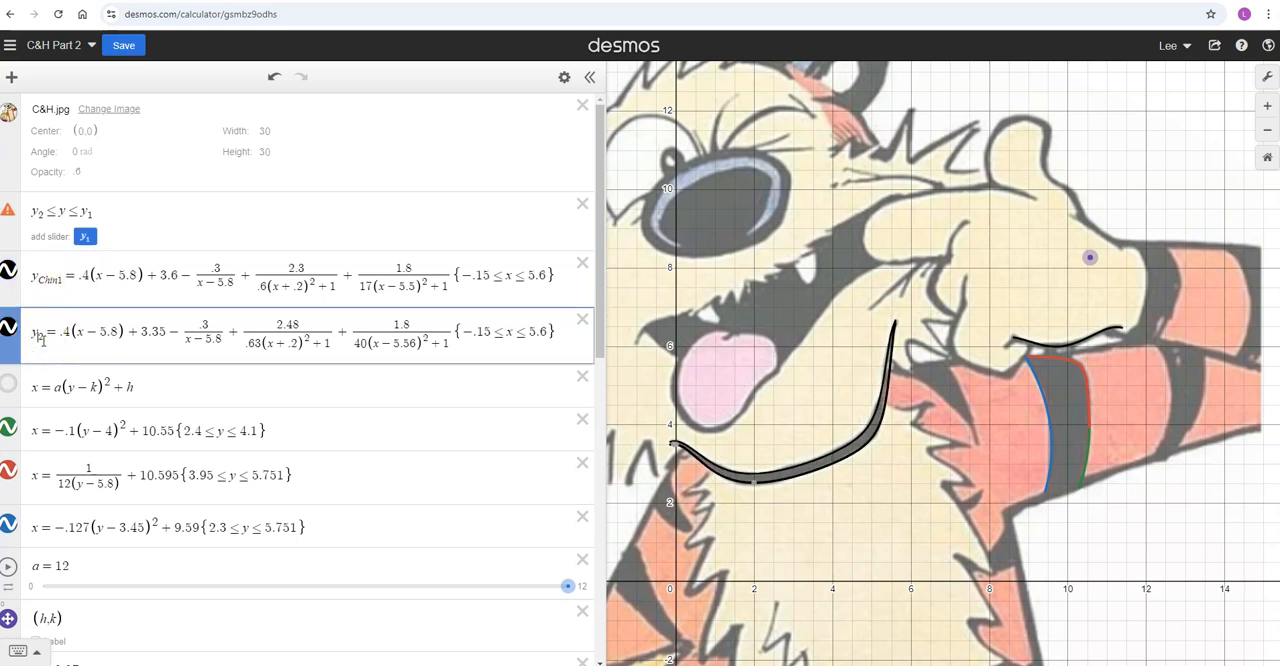
pyautogui.write('Chn')
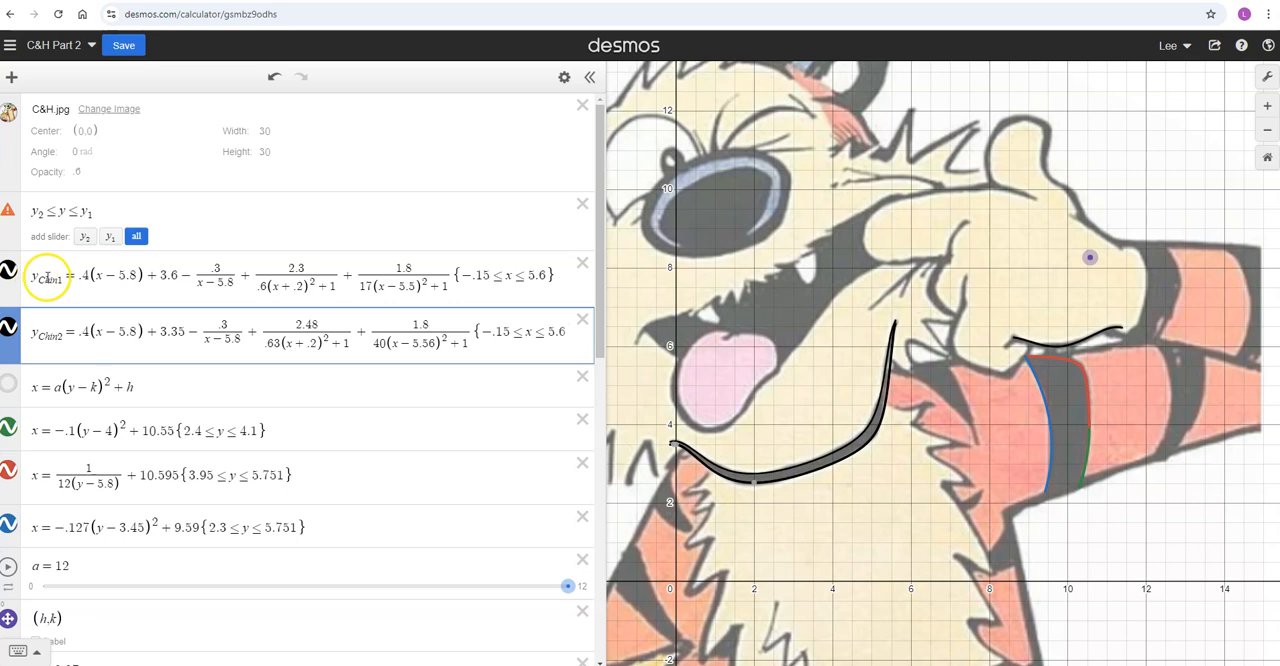
# Update the shading inequality to read y_Chin2 ≤ y ≤ y_Chin1
pyautogui.click(42, 213)
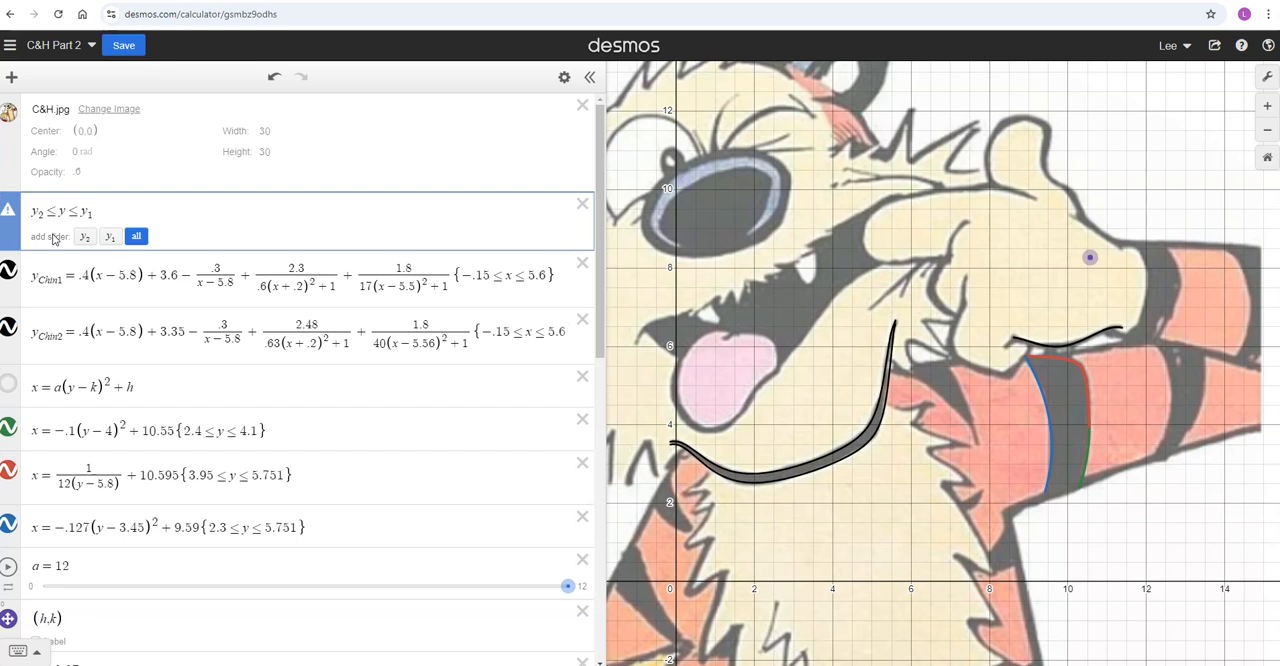
pyautogui.write('Chin')
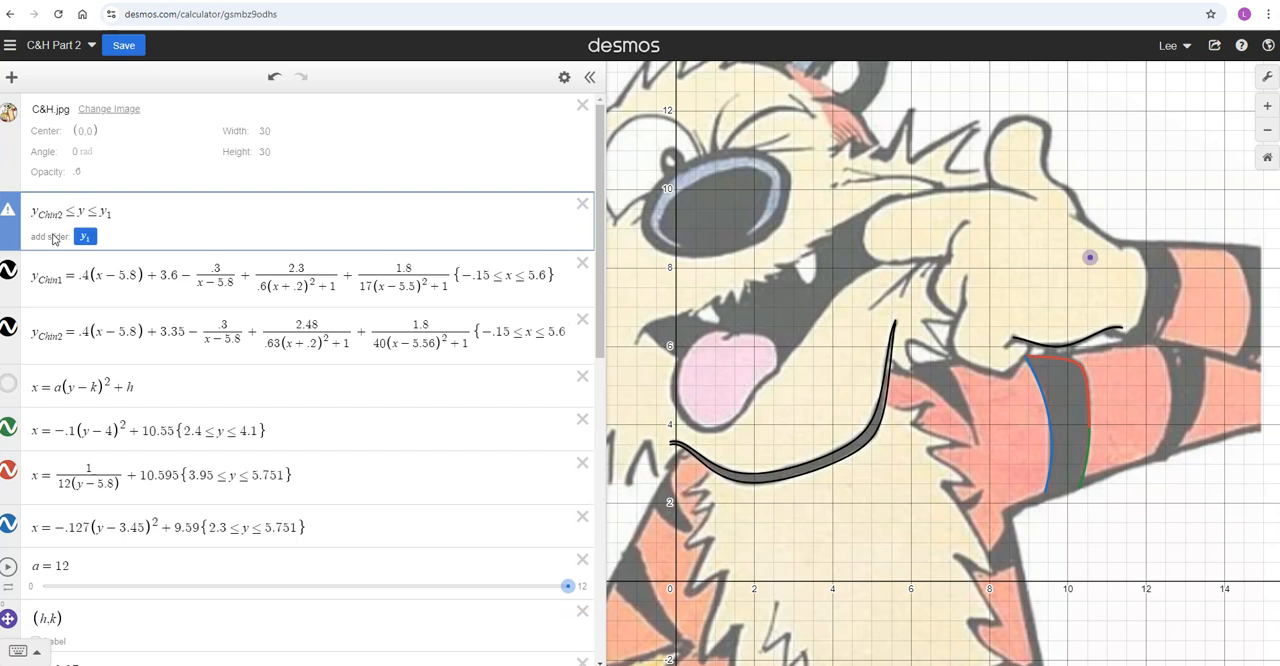
pyautogui.click(108, 215)
pyautogui.write('Chin')
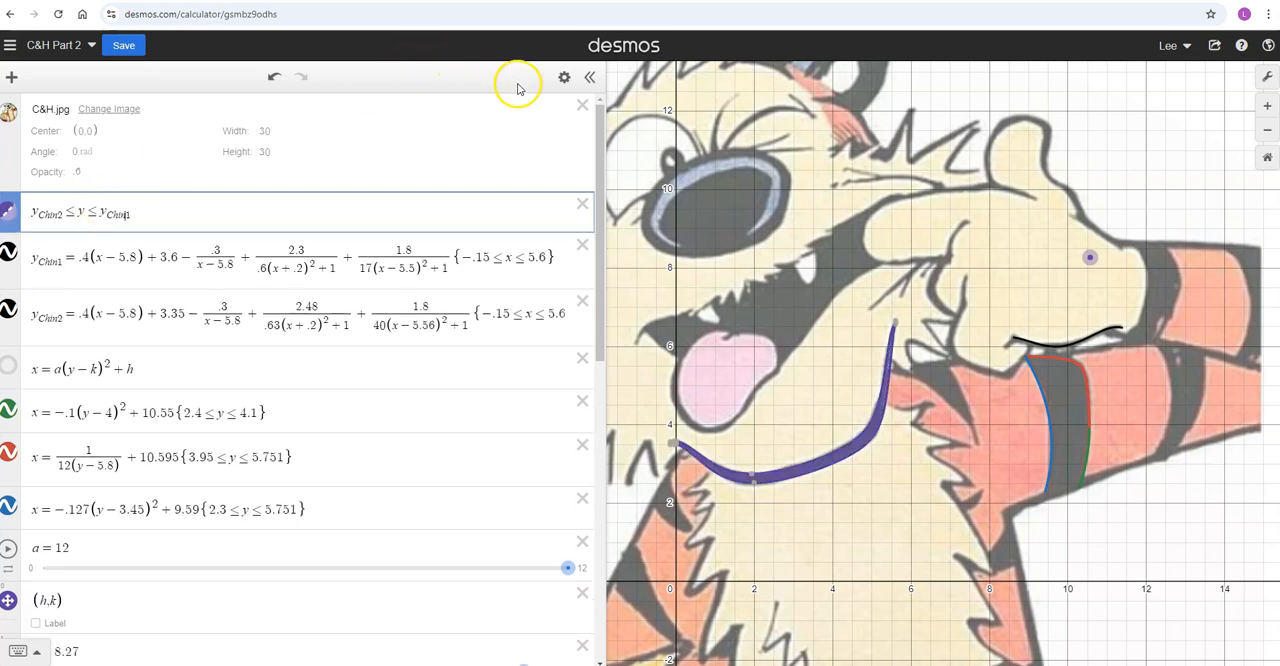
# Change the chin inequality's colour to black and set its fill opacity to 1
pyautogui.click(564, 77)
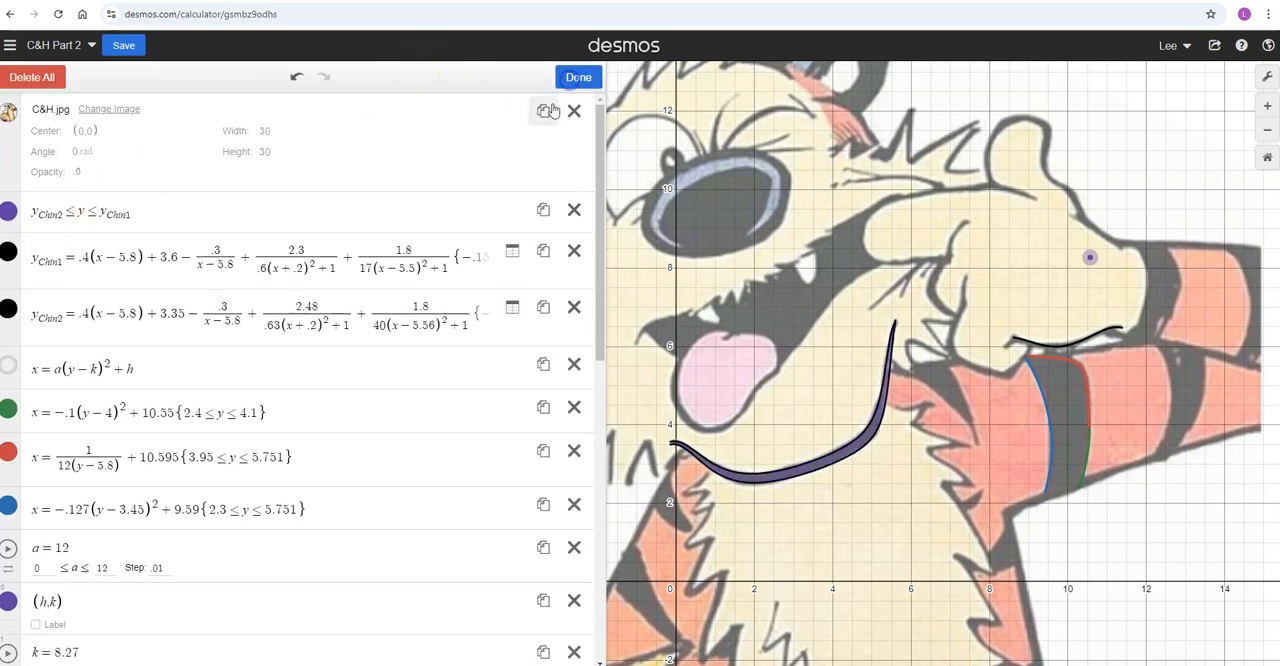
pyautogui.click(8, 209)
pyautogui.click(155, 288)
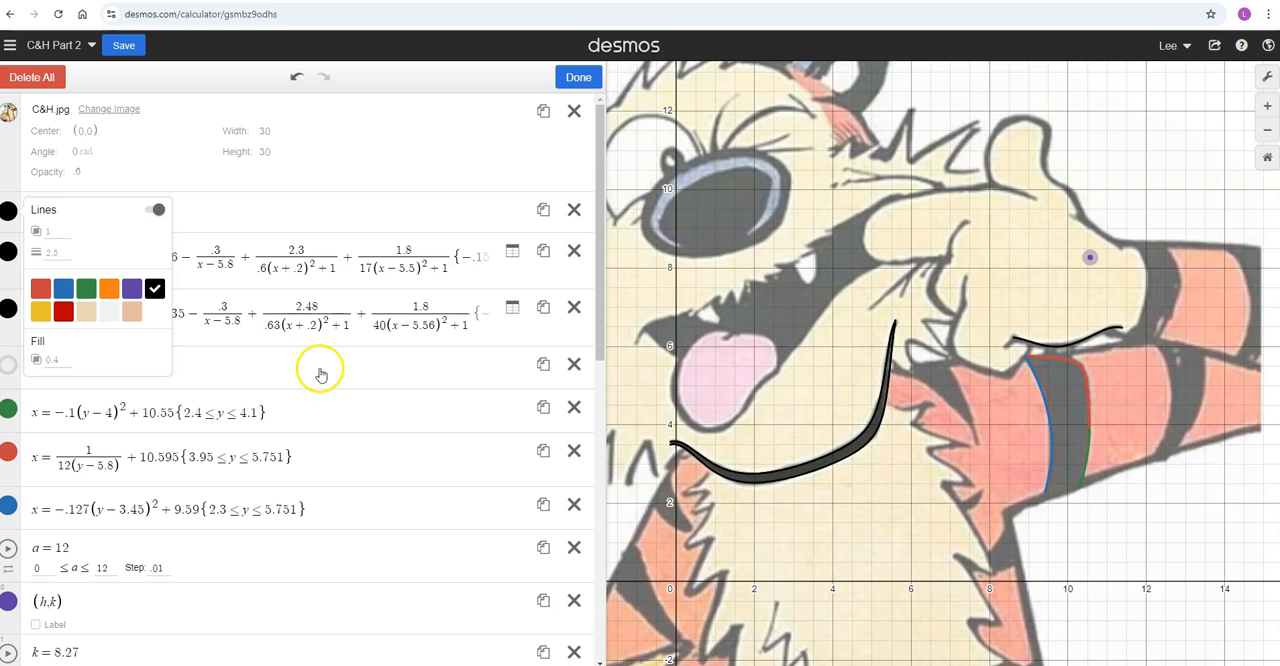
pyautogui.click(58, 361)
pyautogui.write('1')
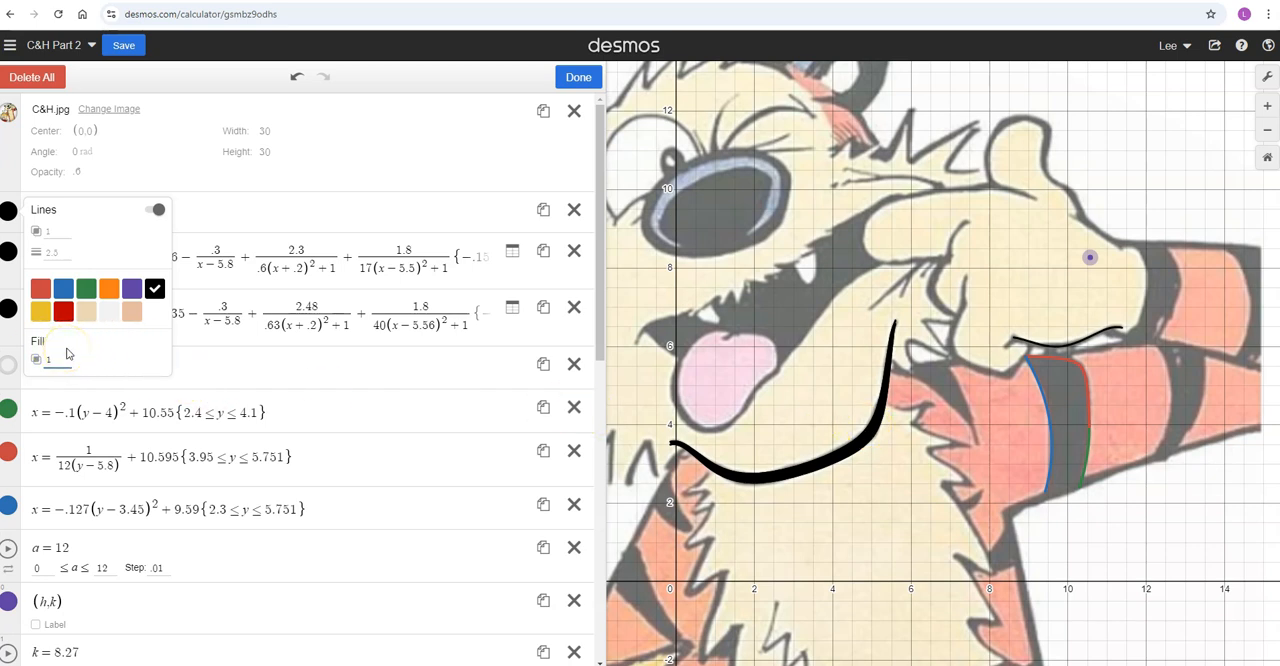
pyautogui.click(207, 354)
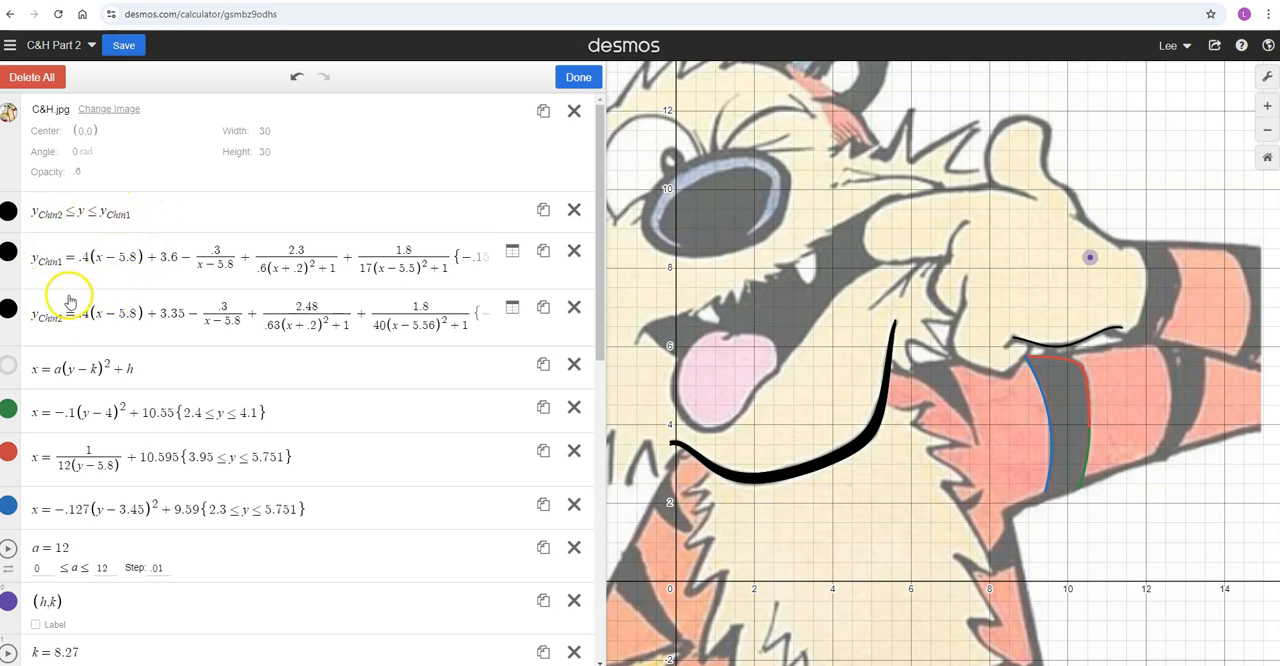
# Move the y_Chin2 equation into the Hobbes Chin & Mouth folder
pyautogui.scroll(-2, 172, 330)
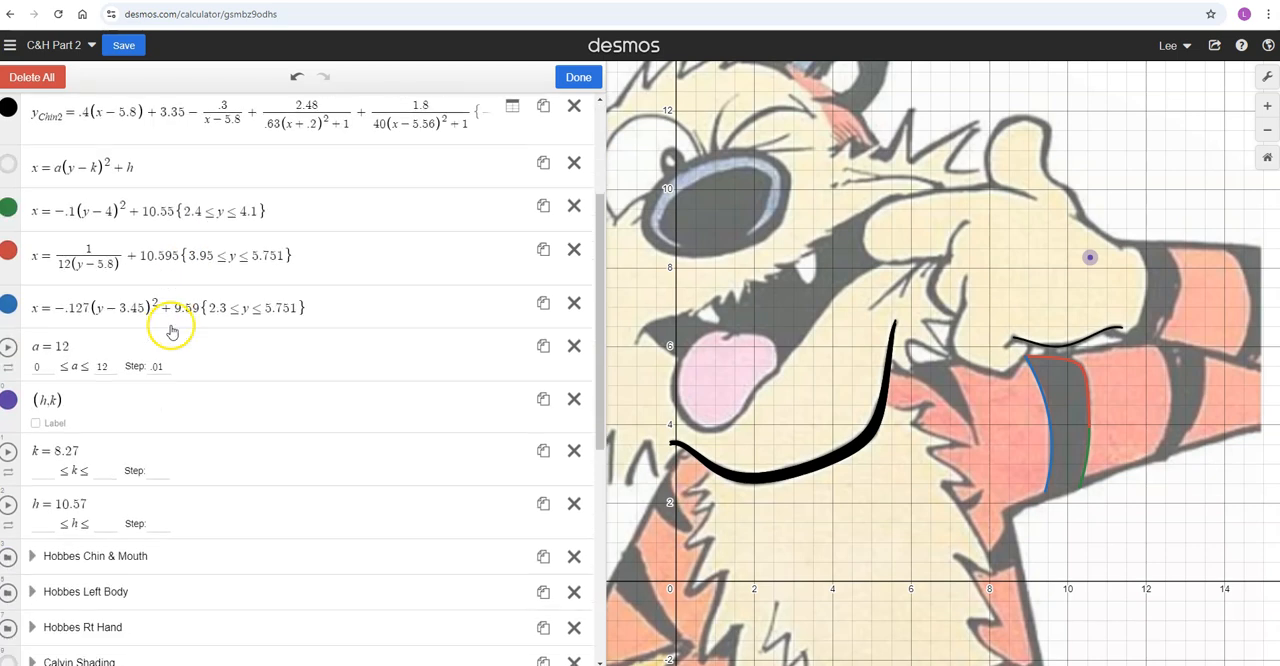
pyautogui.scroll(1, 163, 329)
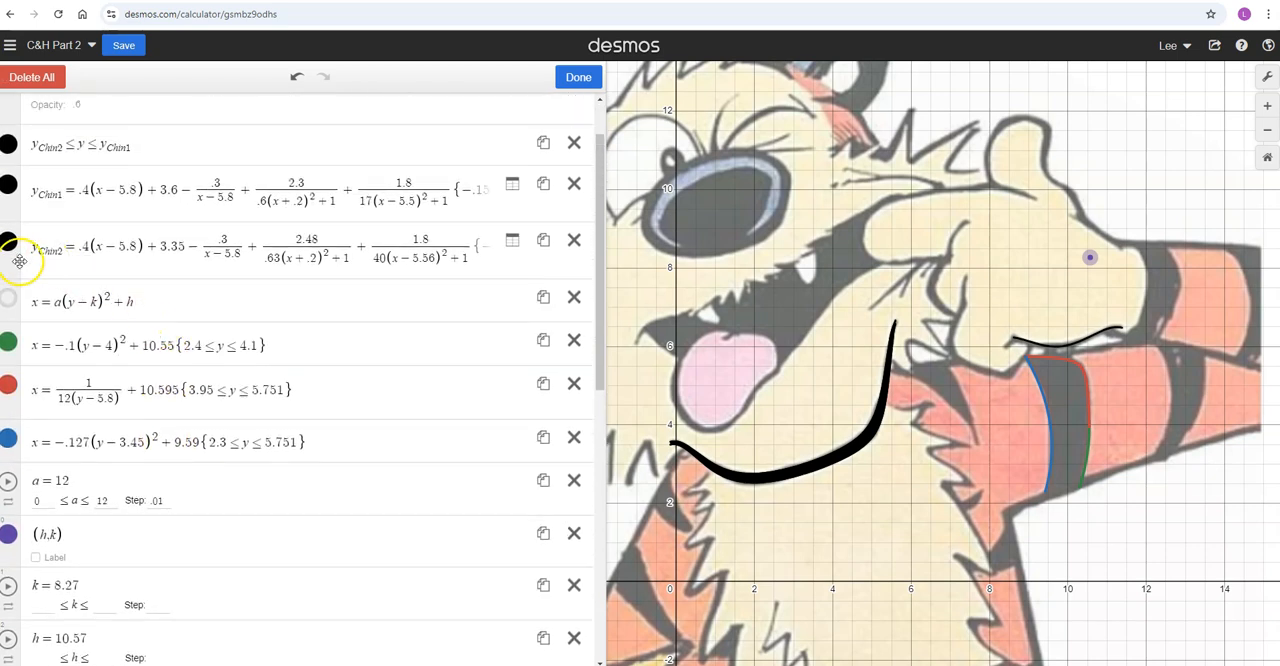
pyautogui.scroll(-1, 22, 245)
pyautogui.moveTo(14, 200); pyautogui.dragTo(92, 596)
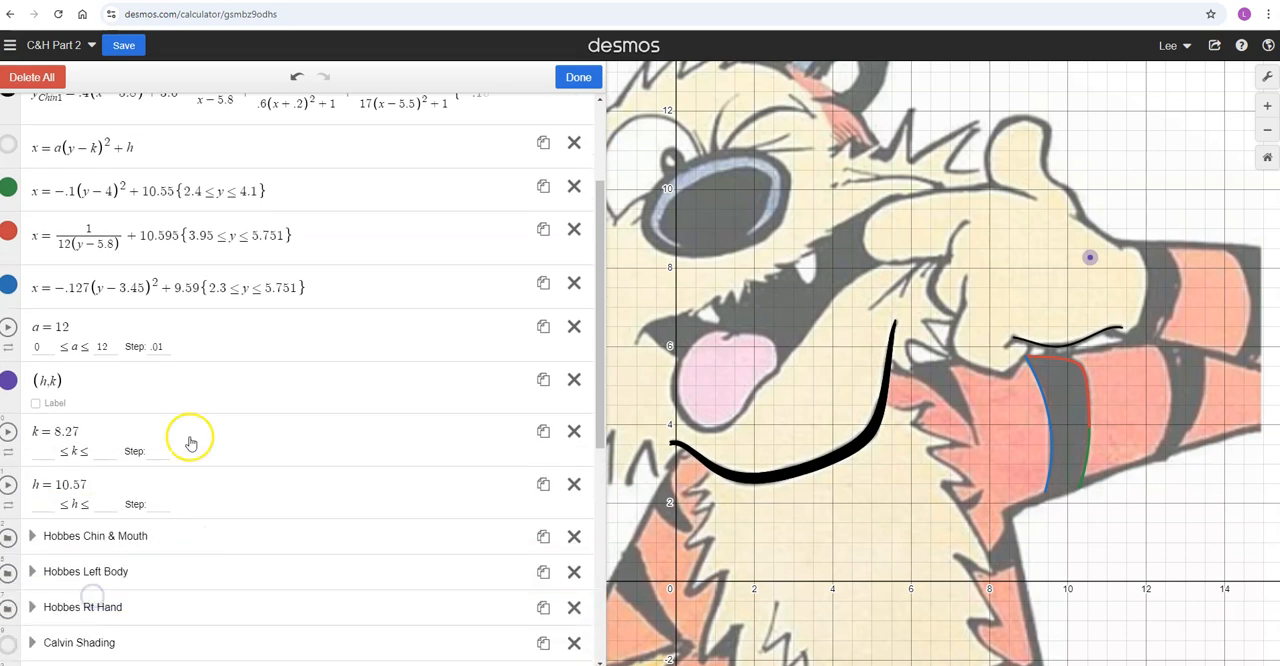
pyautogui.click(27, 543)
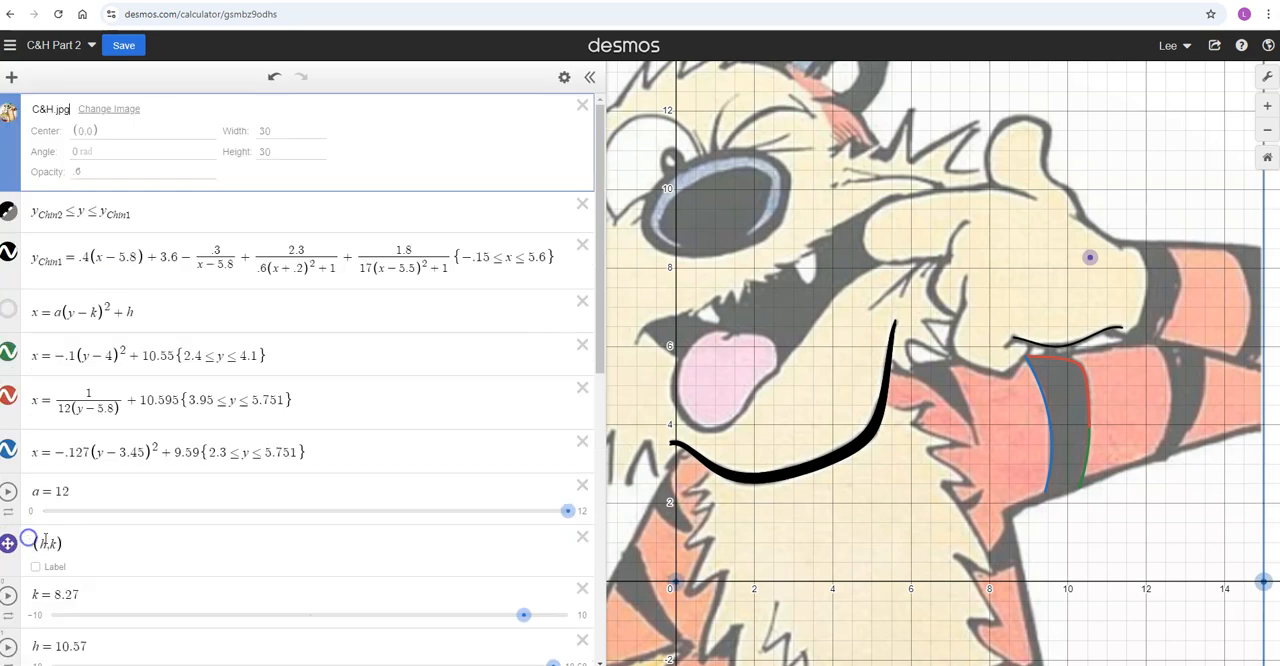
# Expand the Hobbes Chin & Mouth folder and move the y_Chin1 equation into it
pyautogui.scroll(-4, 131, 302)
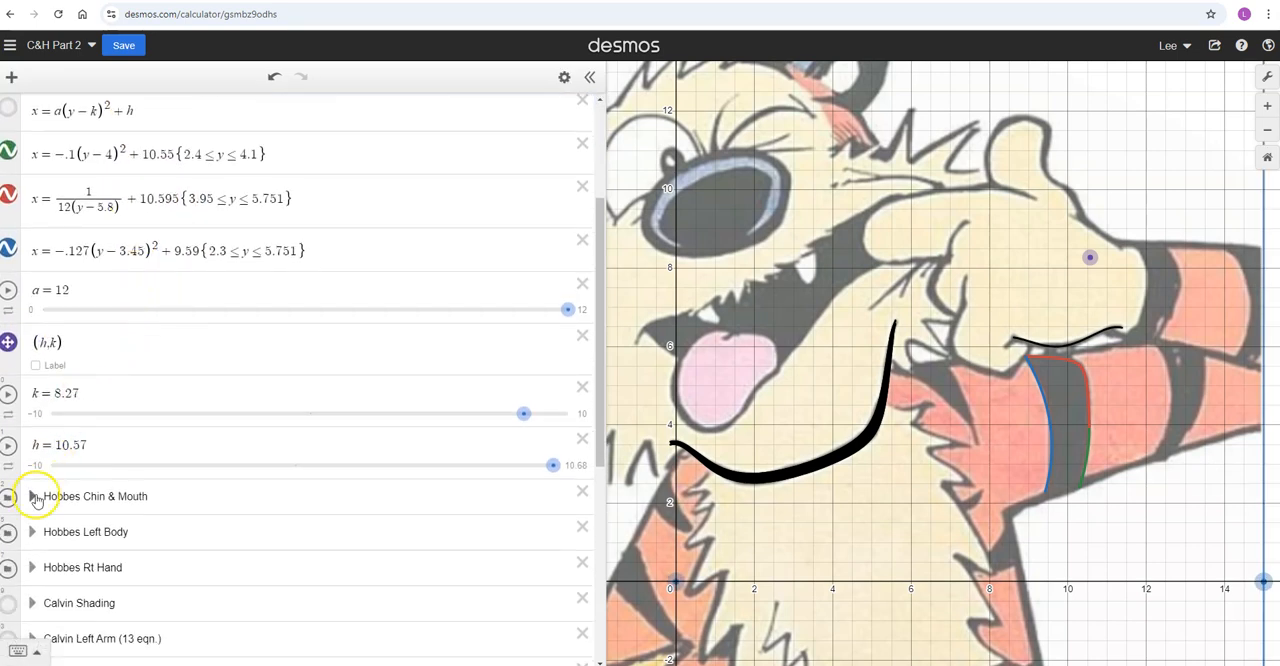
pyautogui.click(33, 496)
pyautogui.scroll(3, 171, 263)
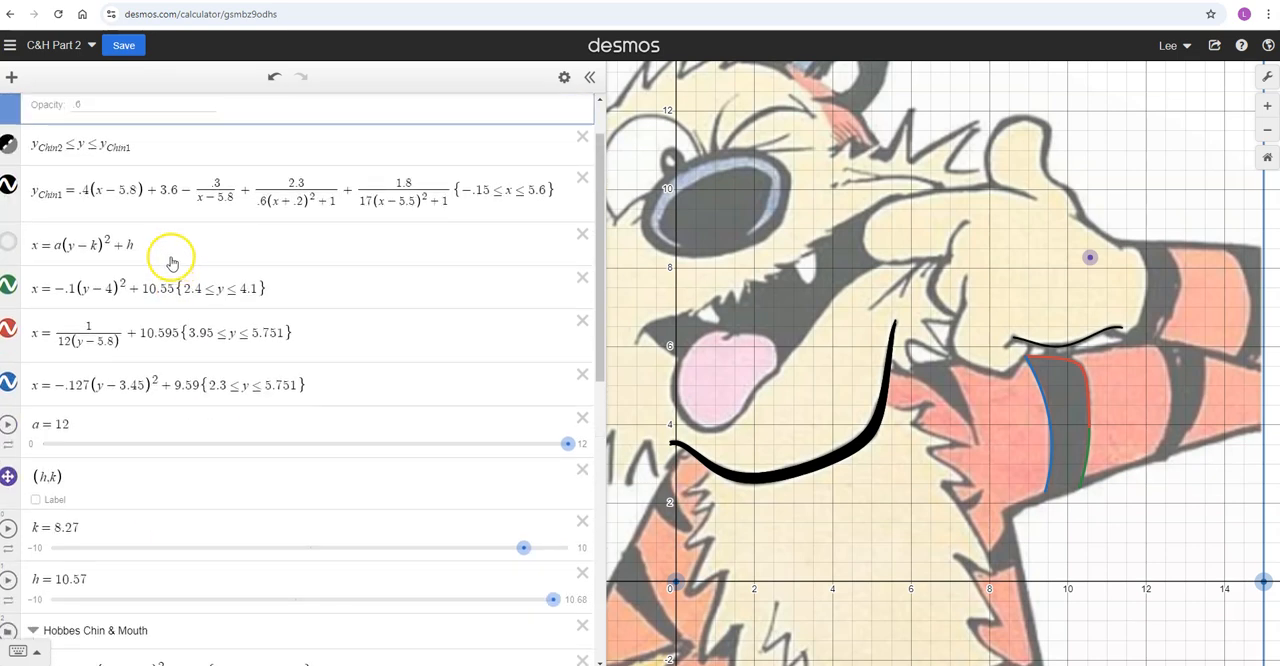
pyautogui.moveTo(12, 200); pyautogui.dragTo(98, 610)
# Reorder the Hobbes Chin & Mouth folder so y_Chin2 sits directly below y_Chin1, and collapse the folder
pyautogui.scroll(-6, 128, 549)
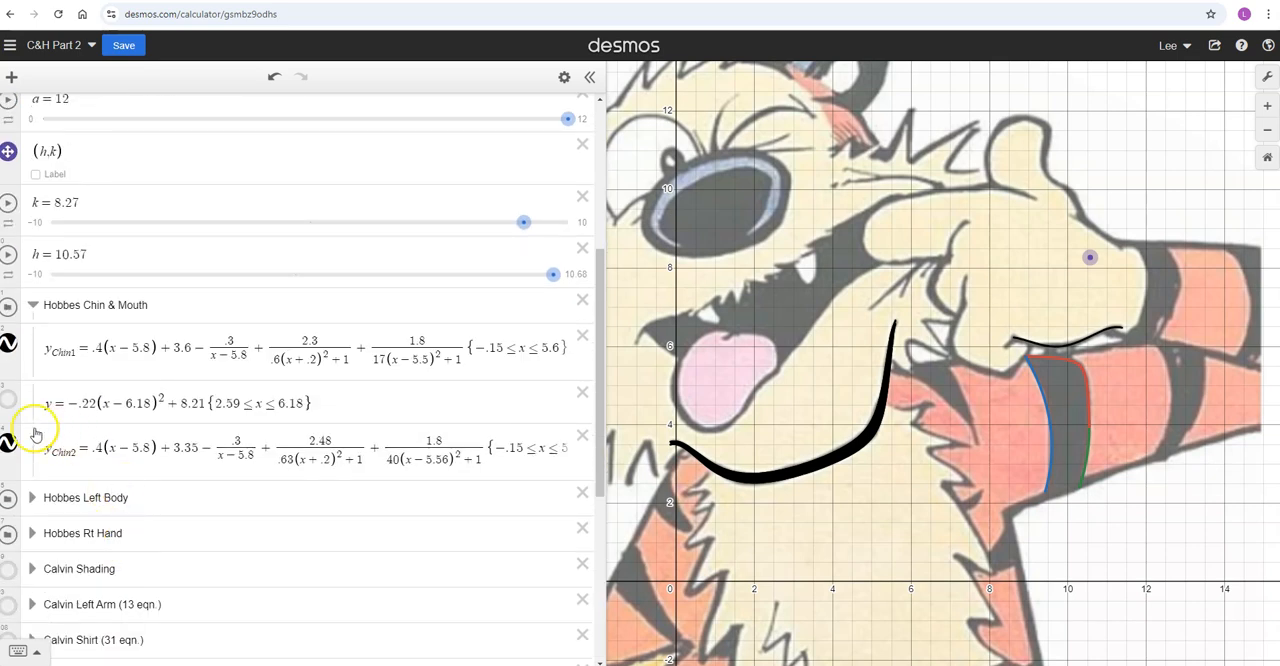
pyautogui.moveTo(10, 457); pyautogui.dragTo(9, 403)
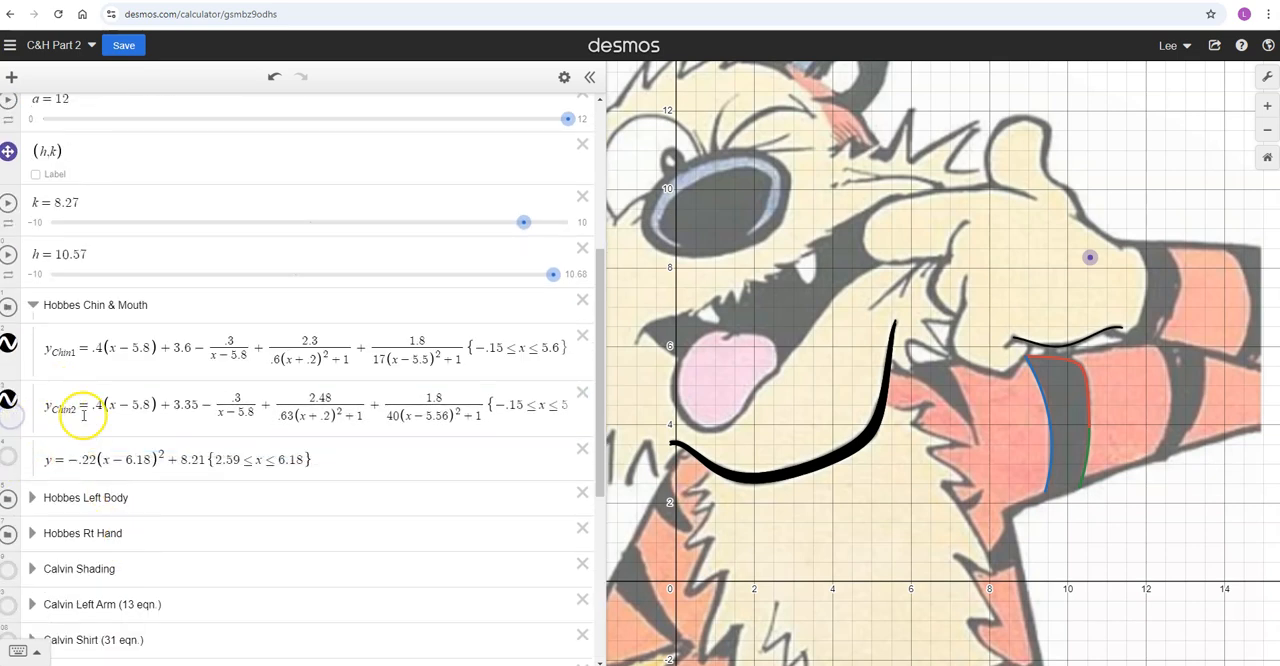
pyautogui.click(33, 306)
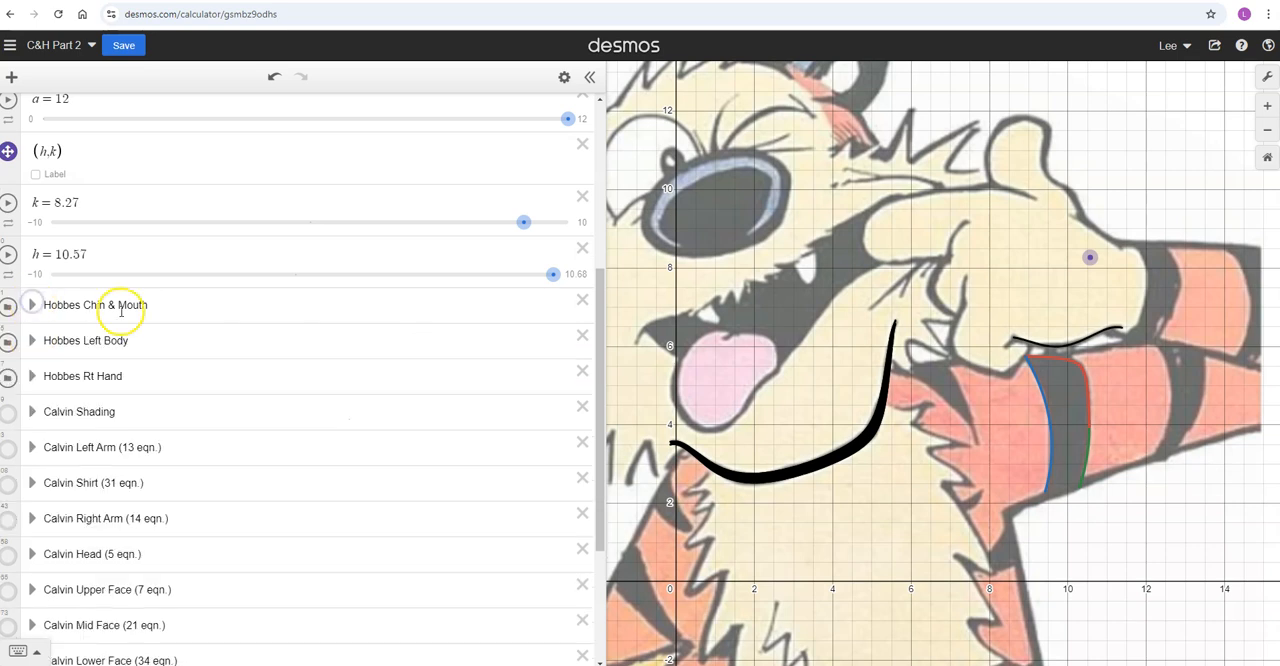
# Add a new folder above the C&H.jpg image and name it Hobbes Shading
pyautogui.scroll(7, 123, 312)
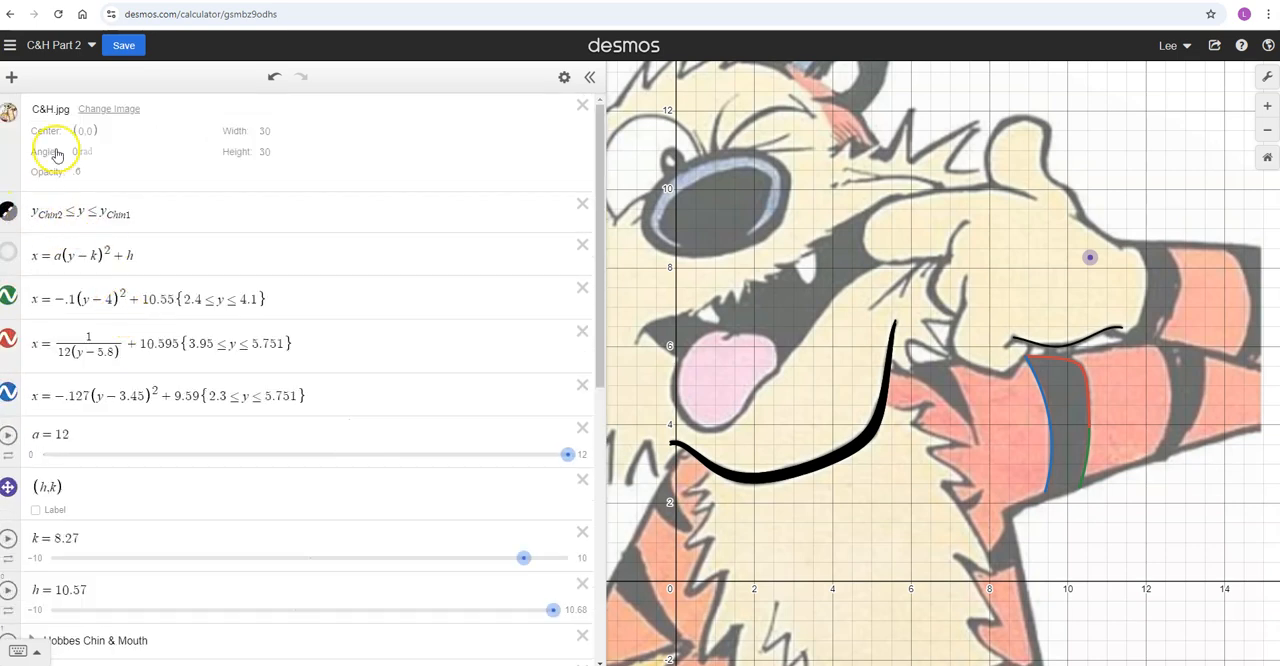
pyautogui.click(13, 78)
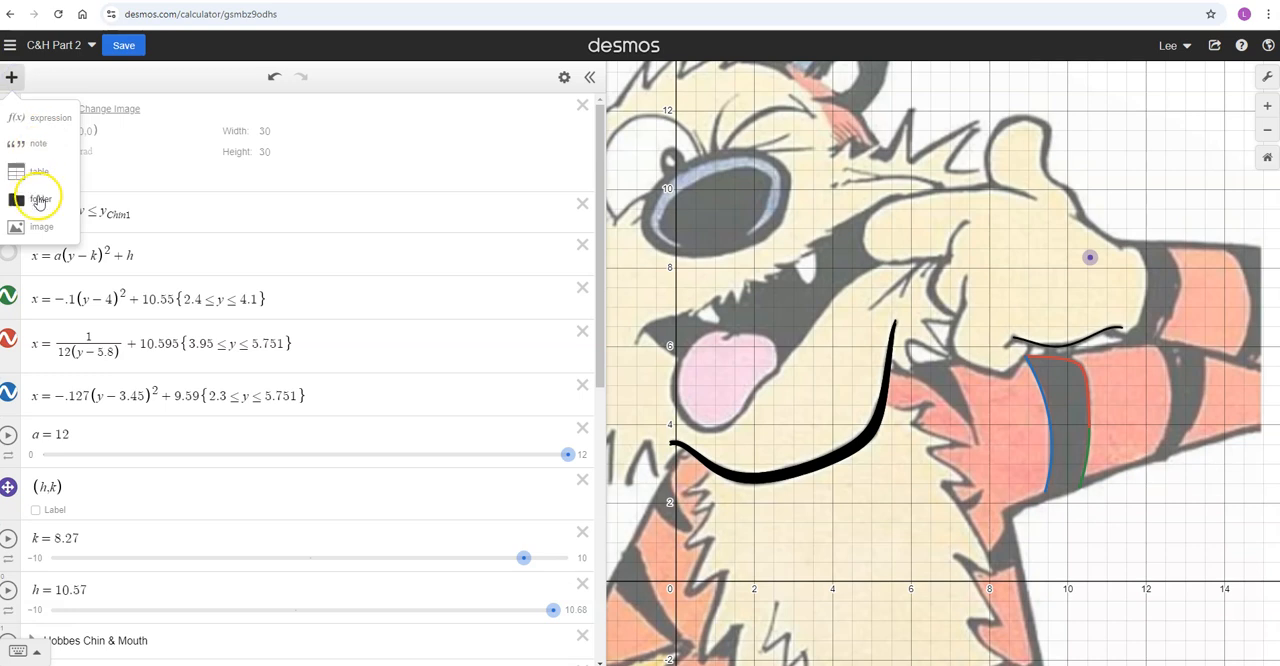
pyautogui.click(40, 199)
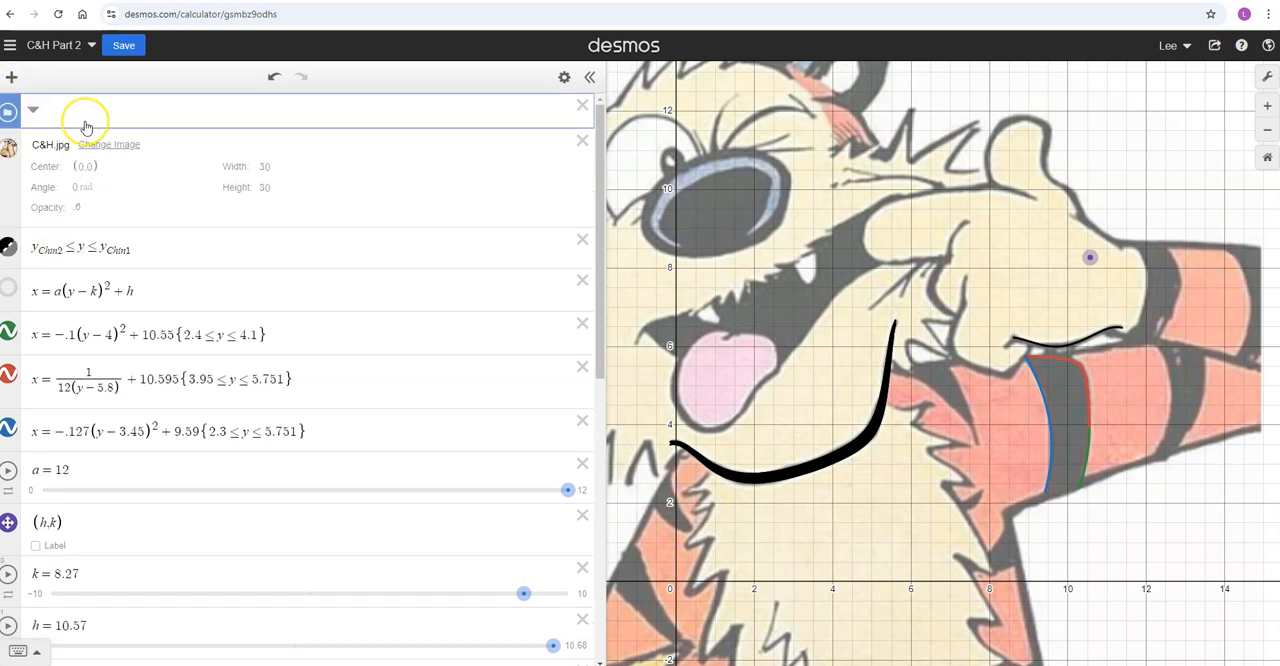
pyautogui.click(89, 184)
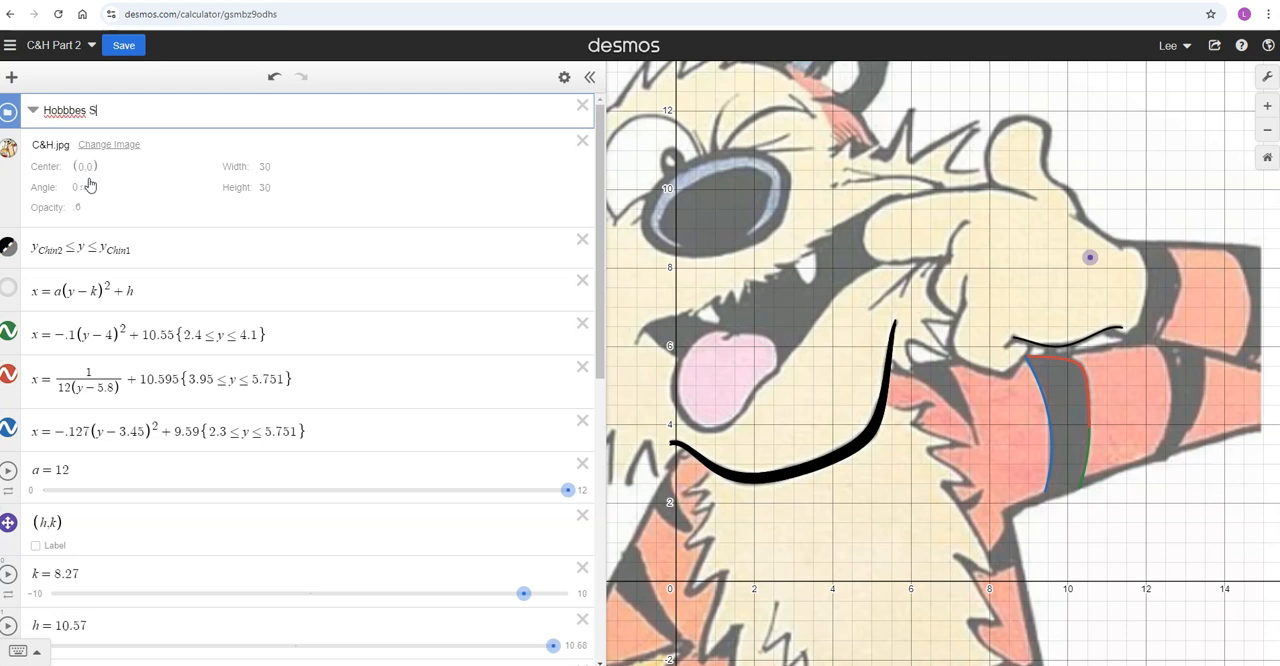
pyautogui.click(95, 186)
pyautogui.click(67, 121)
# Move the Hobbes Shading folder below the C&H.jpg image with the chin inequality inside it, and collapse the folder
pyautogui.moveTo(17, 104); pyautogui.dragTo(12, 212)
pyautogui.moveTo(13, 262); pyautogui.dragTo(43, 262)
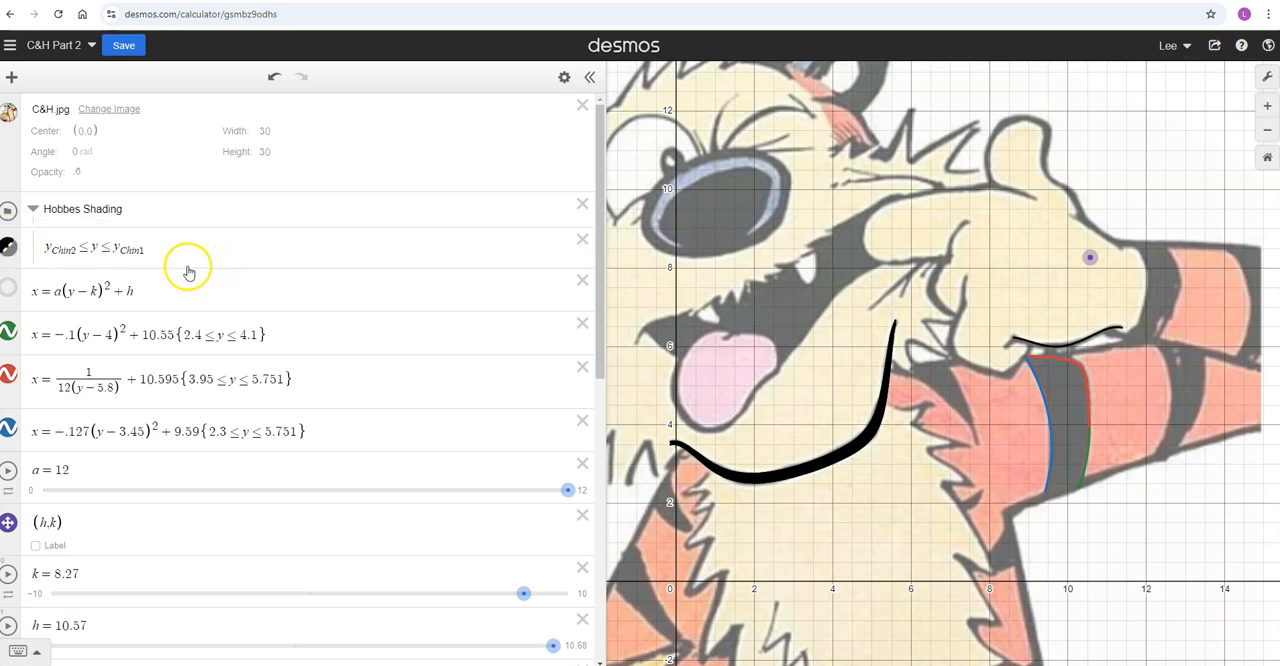
pyautogui.click(33, 209)
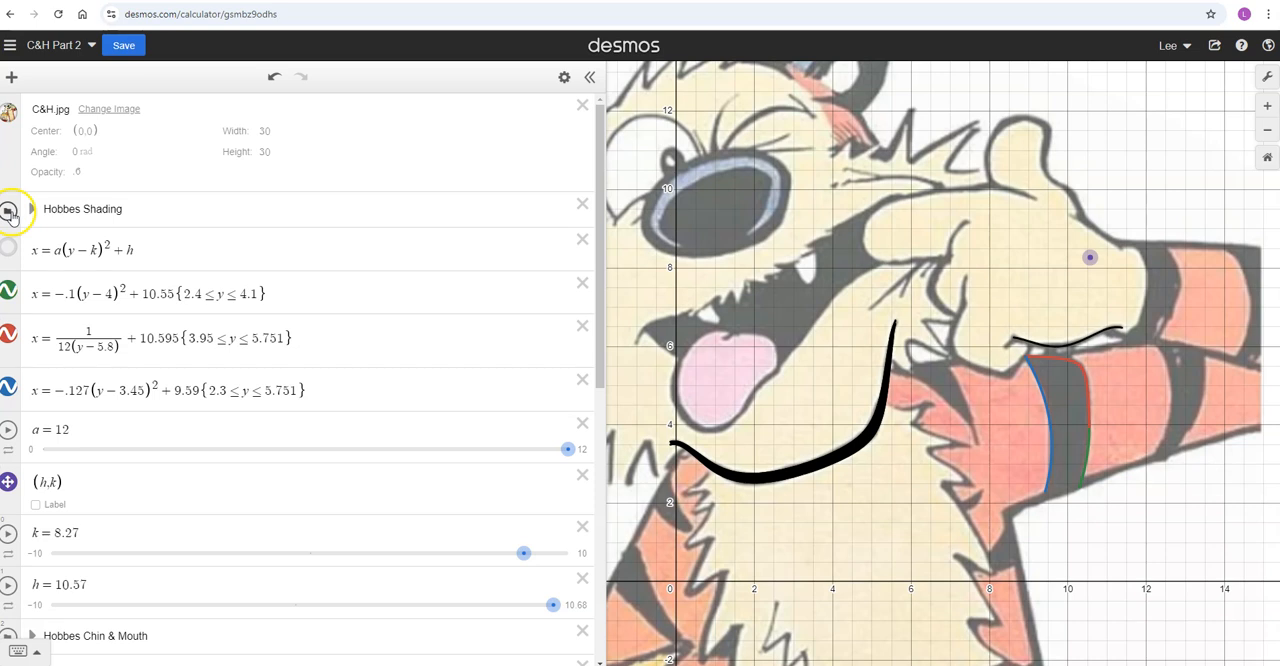
# Toggle the Hobbes Shading folder's visibility to compare the chin with and without its fill, leaving the shading hidden
pyautogui.click(10, 214)
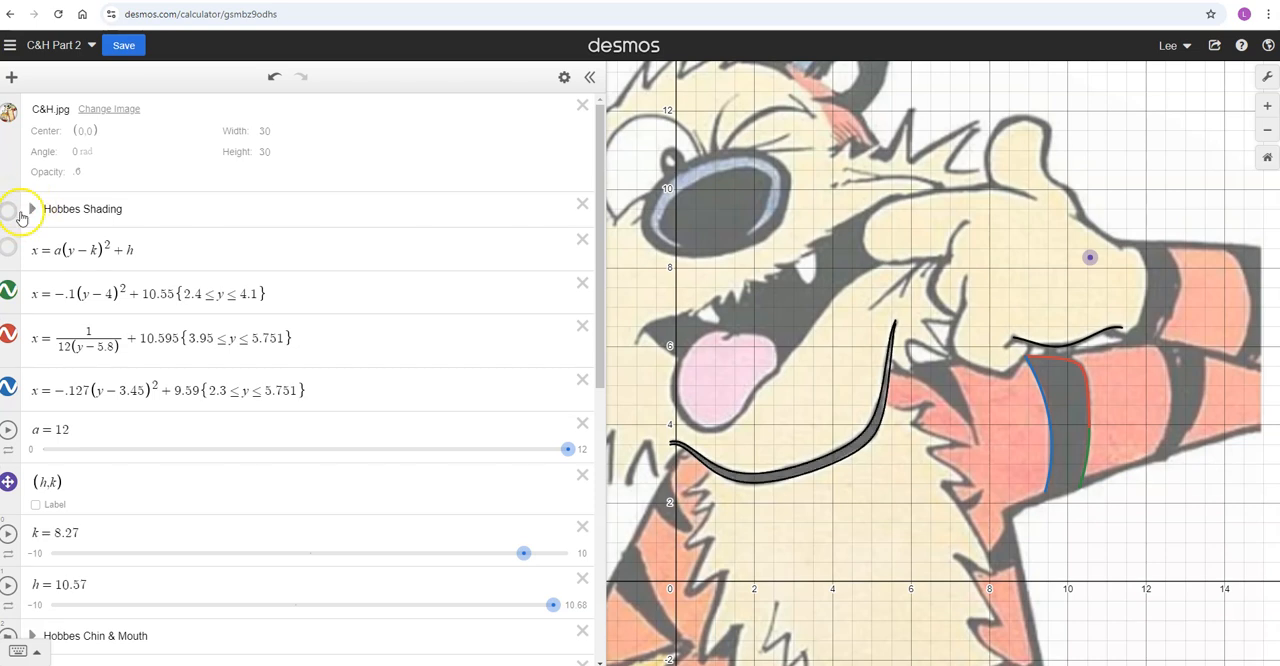
pyautogui.click(10, 214)
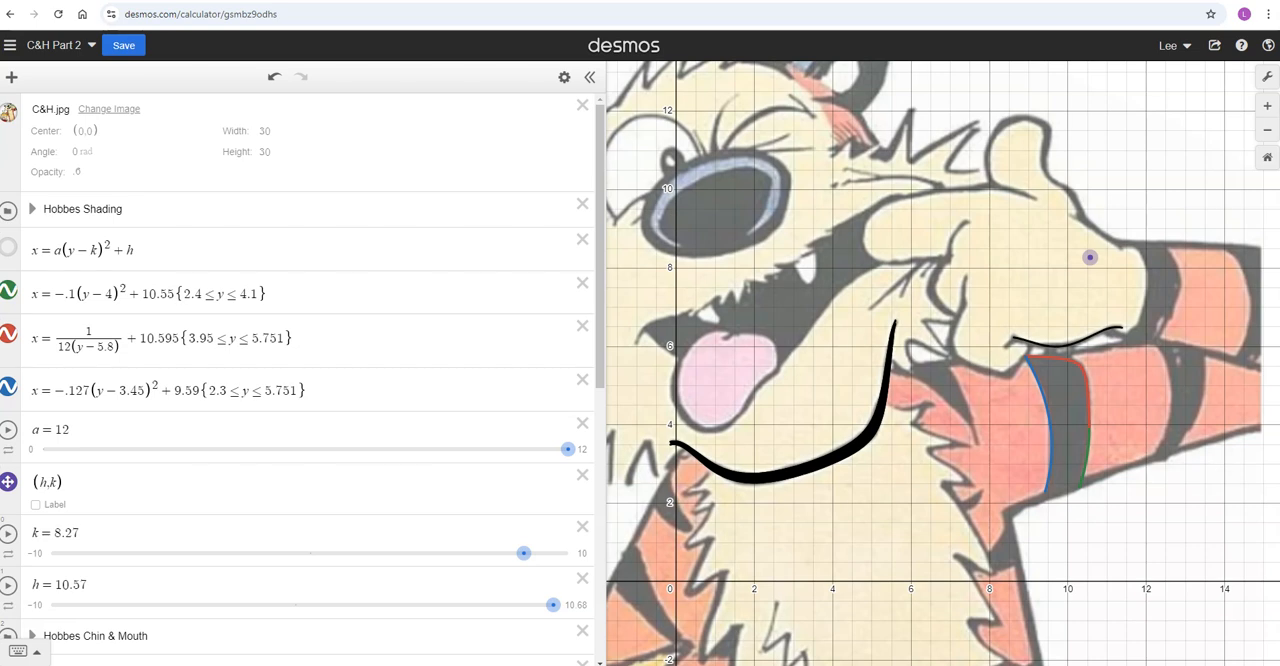
pyautogui.click(8, 210)
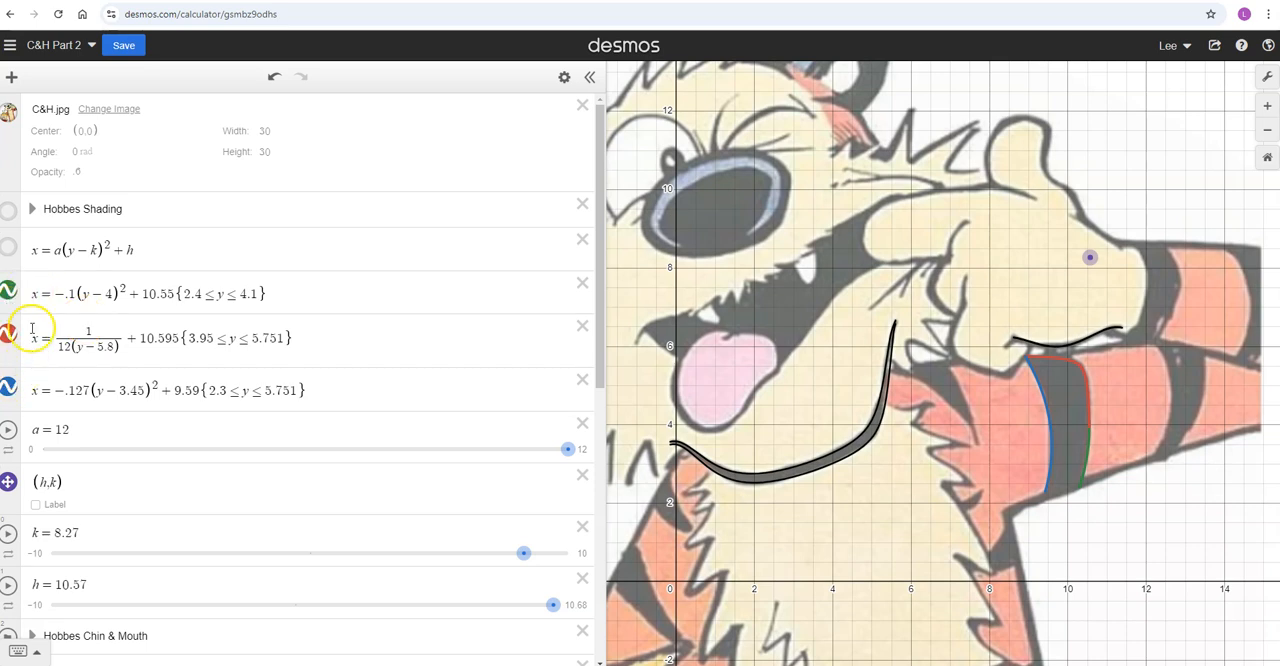
# Name the green, red and blue arm stripe equations x_1, x_2 and x_3 by adding subscripts to their left-hand x
pyautogui.click(34, 296)
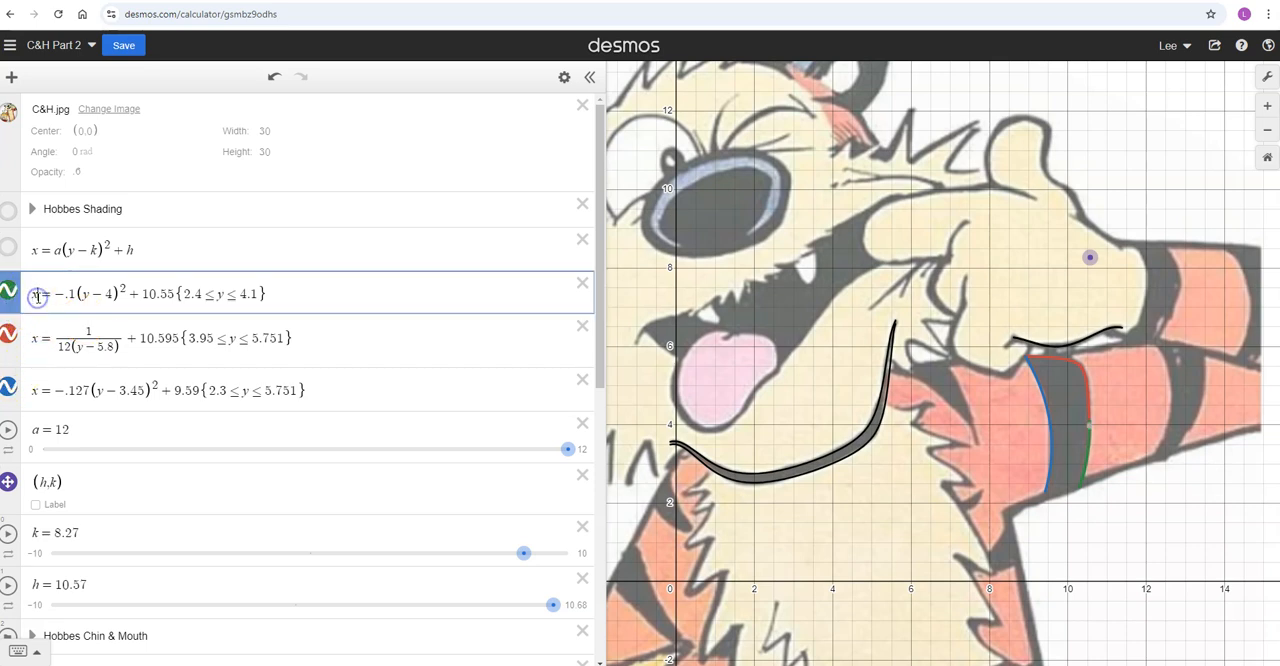
pyautogui.write('_1')
pyautogui.click(40, 340)
pyautogui.write('_2')
pyautogui.click(41, 392)
pyautogui.write('_3')
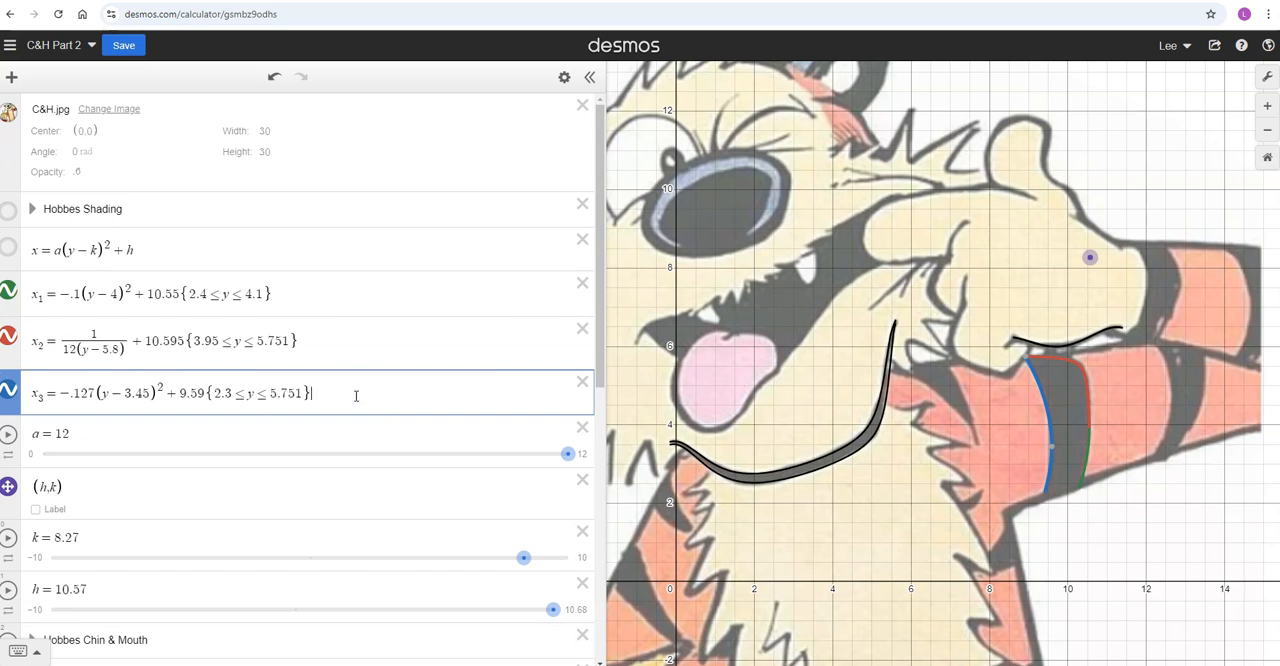
# Add the inequality x_3 ≤ x ≤ x_1 below the x_3 equation to shade the lower part of the arm stripe
pyautogui.press('Return')
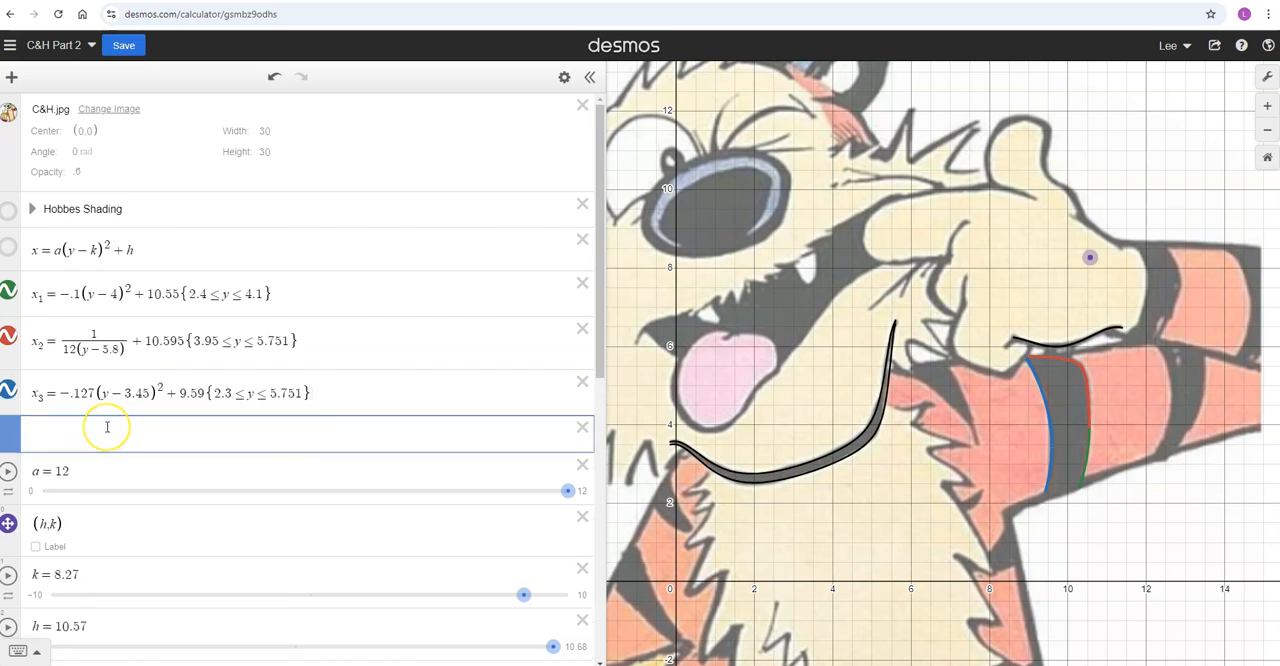
pyautogui.write('x3')
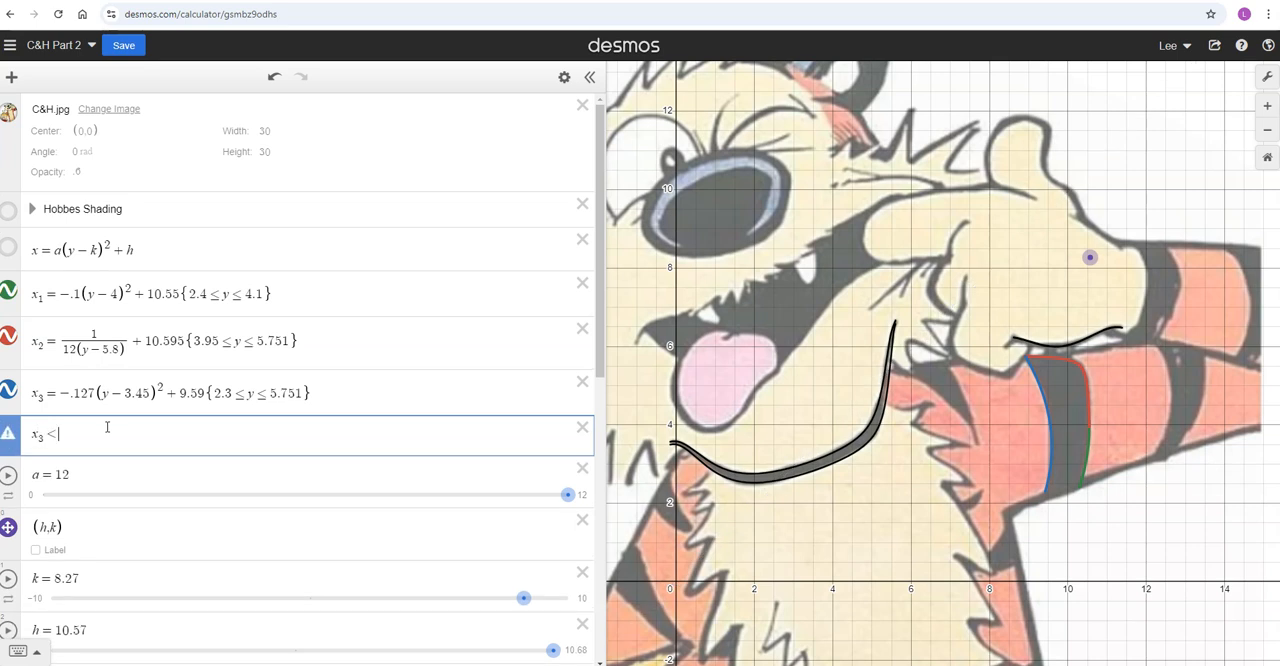
pyautogui.write('<=x1')
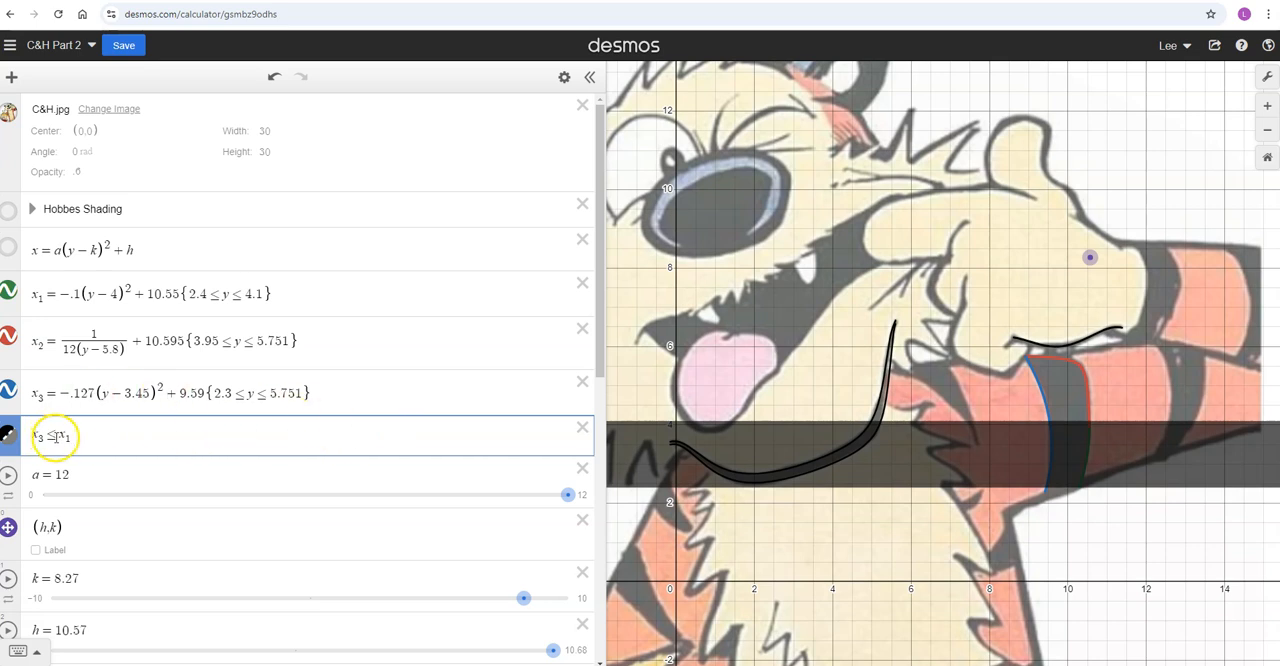
pyautogui.write('x')
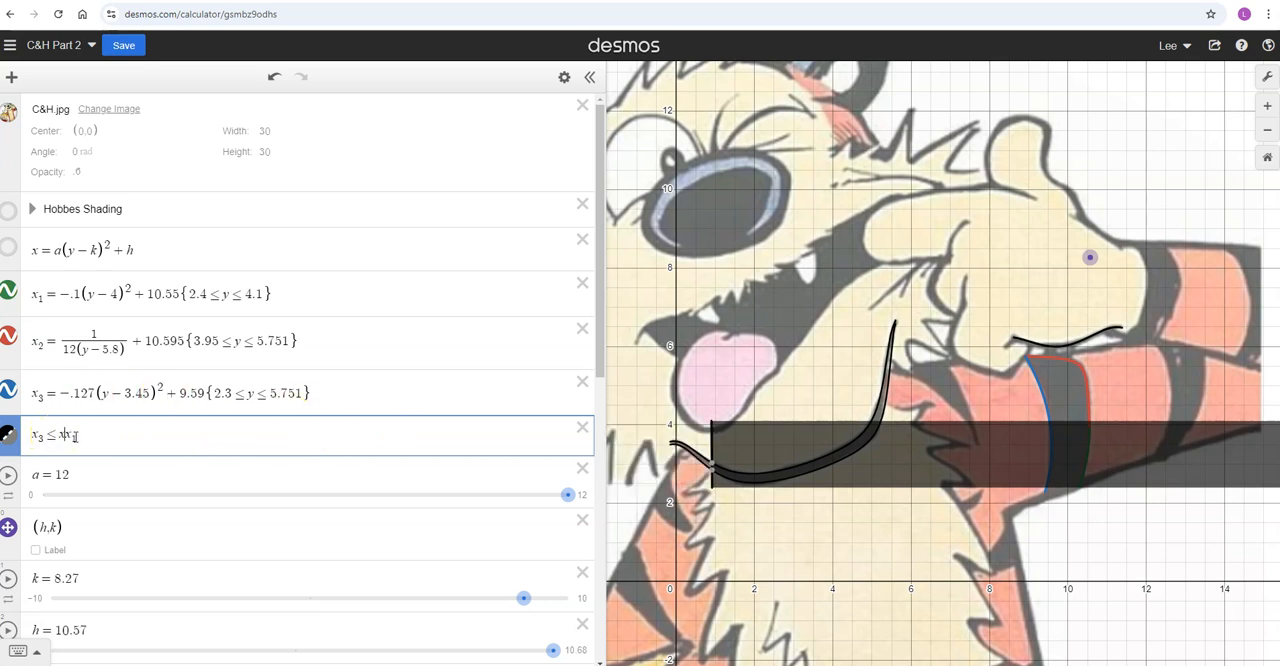
pyautogui.write('<')
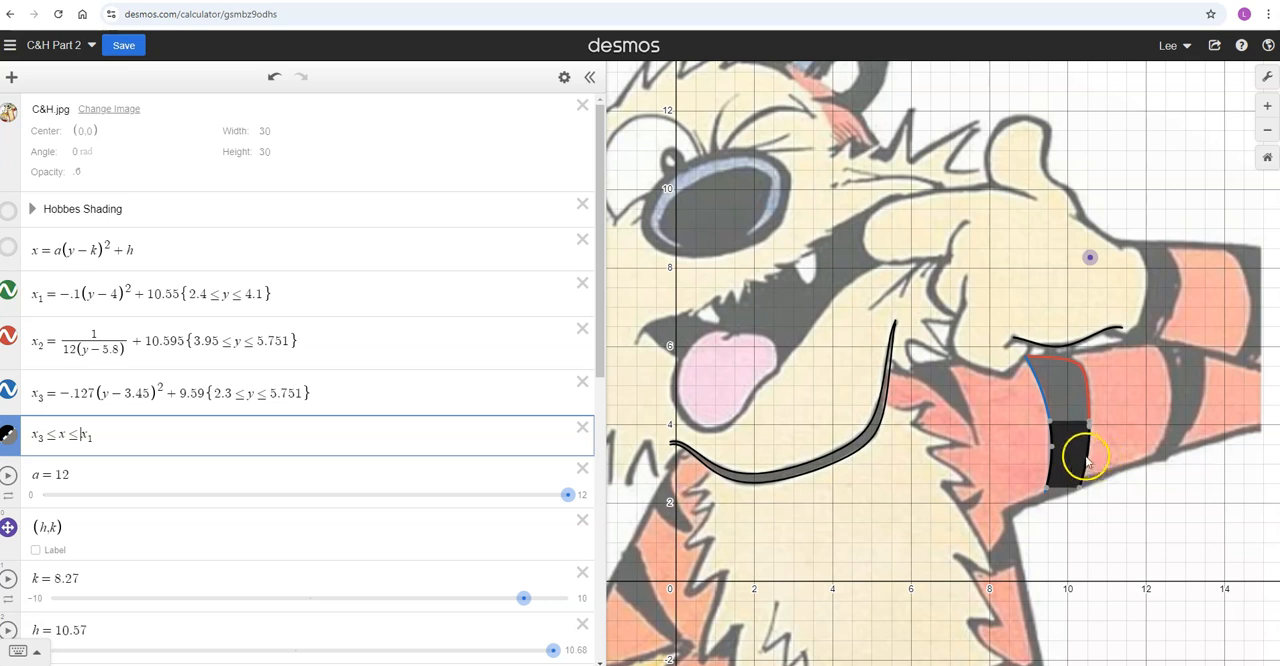
pyautogui.scroll(10, 1125, 500)
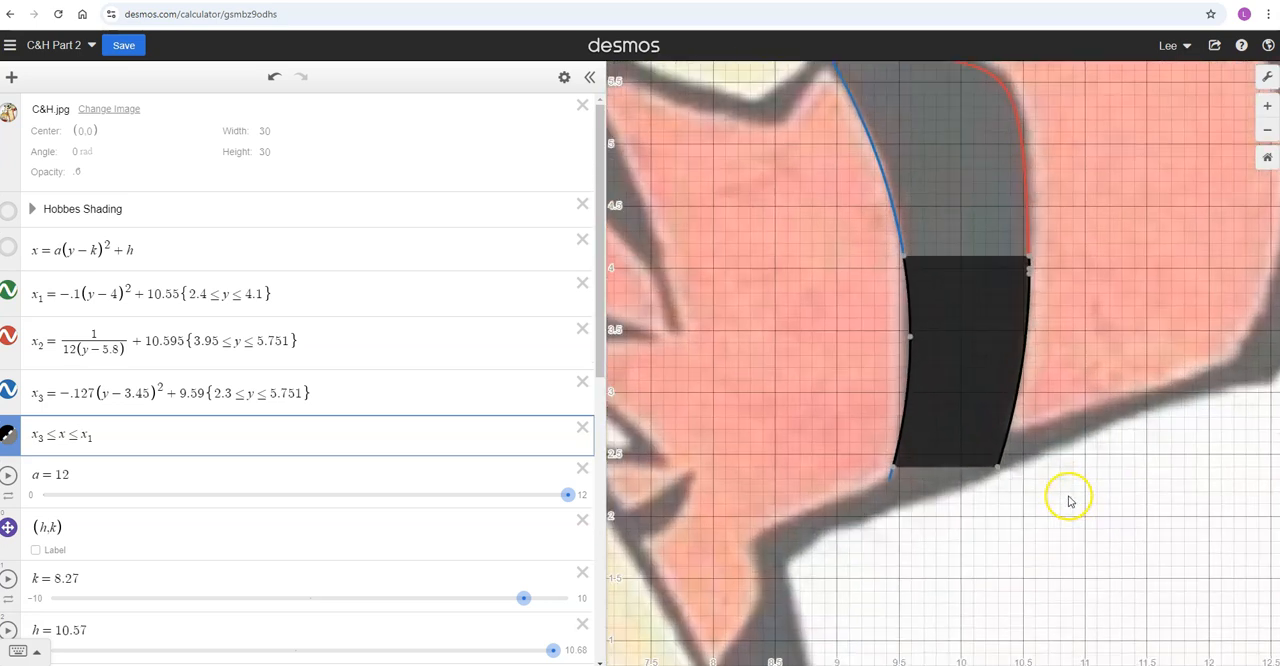
pyautogui.click(906, 480)
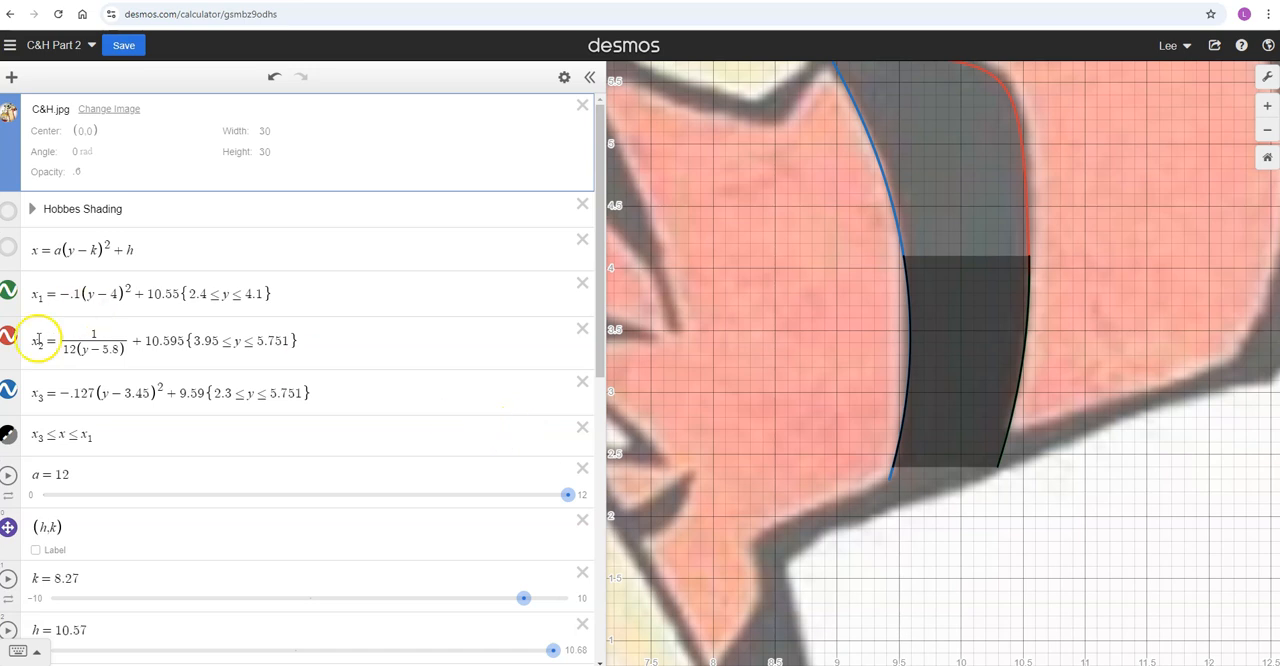
# Add a second inequality, x_3 ≤ x ≤ x_2, below the first to shade the upper part of the arm stripe
pyautogui.click(116, 439)
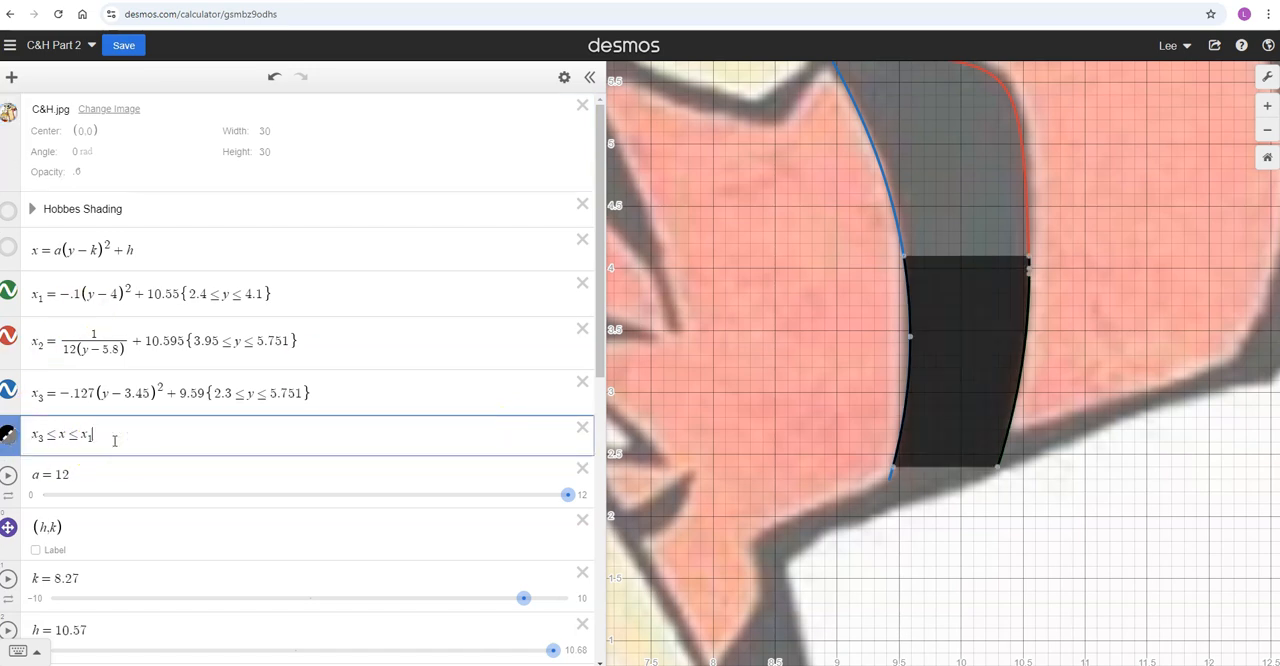
pyautogui.press('Return')
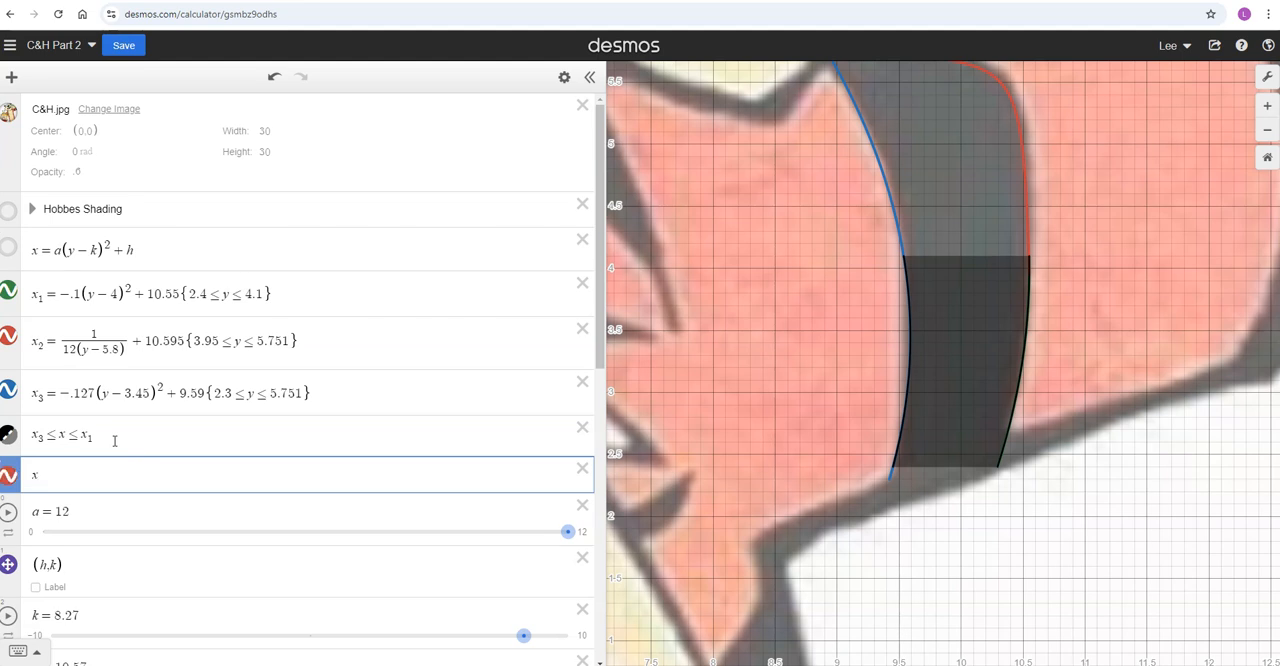
pyautogui.write('x3')
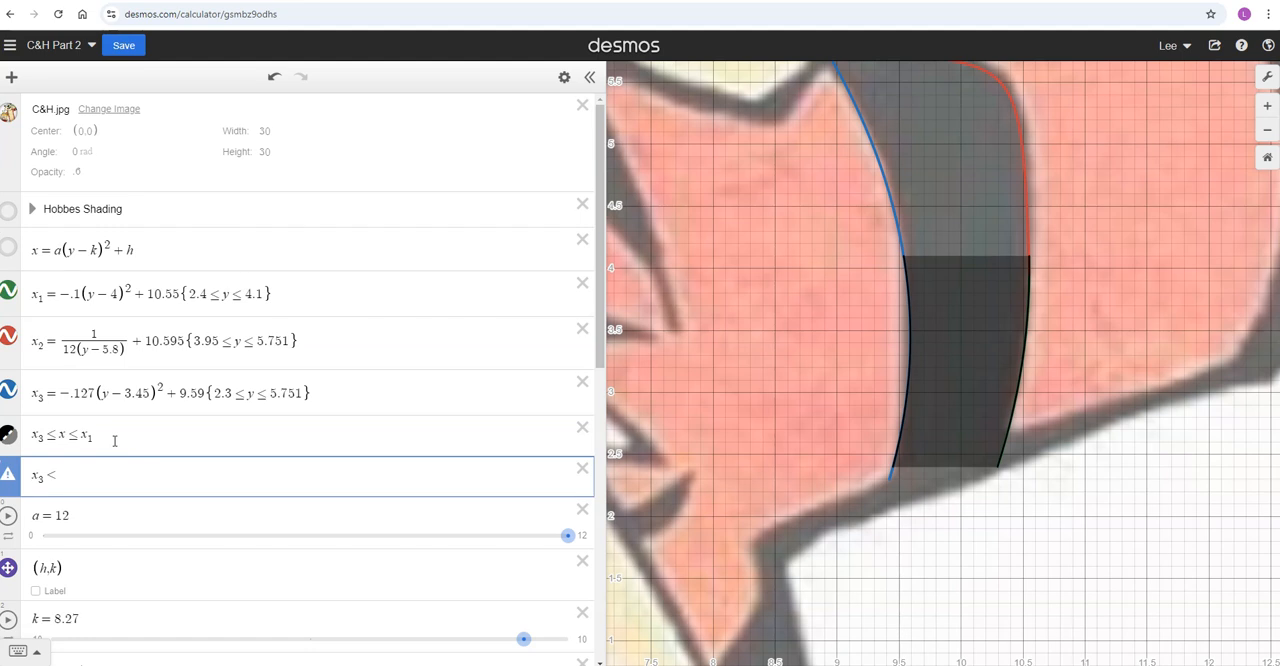
pyautogui.write('<=x')
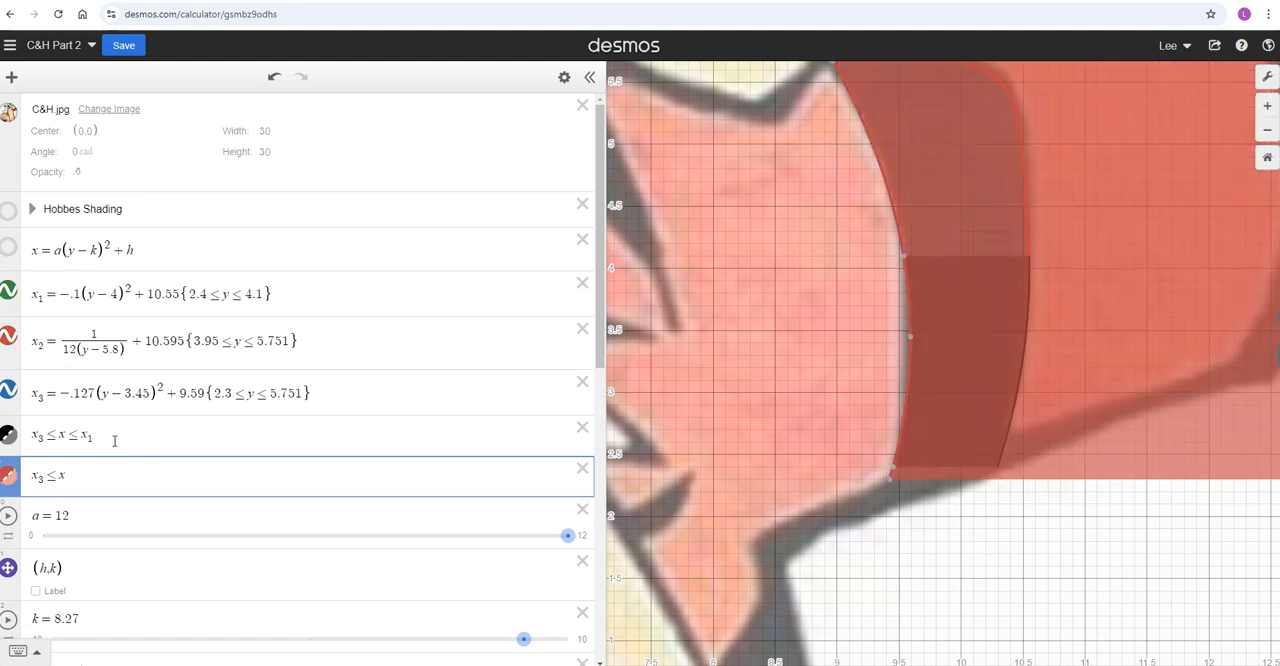
pyautogui.write('<')
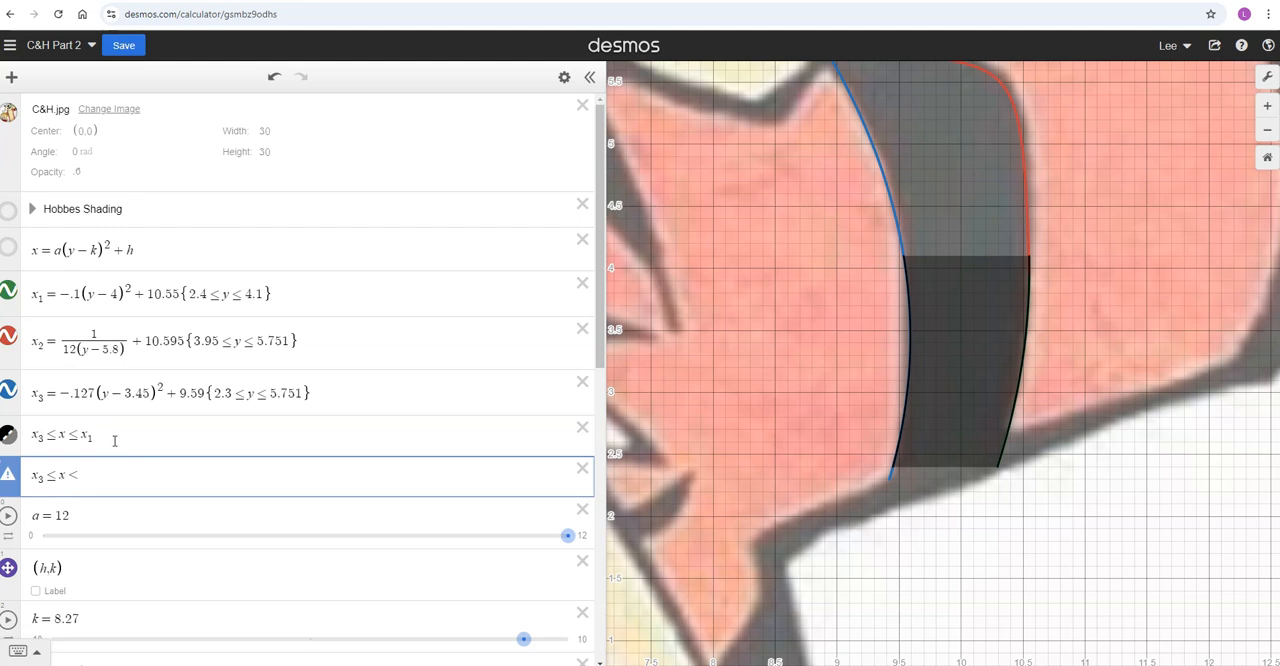
pyautogui.press('BackSpace')
pyautogui.write('≤ x2')
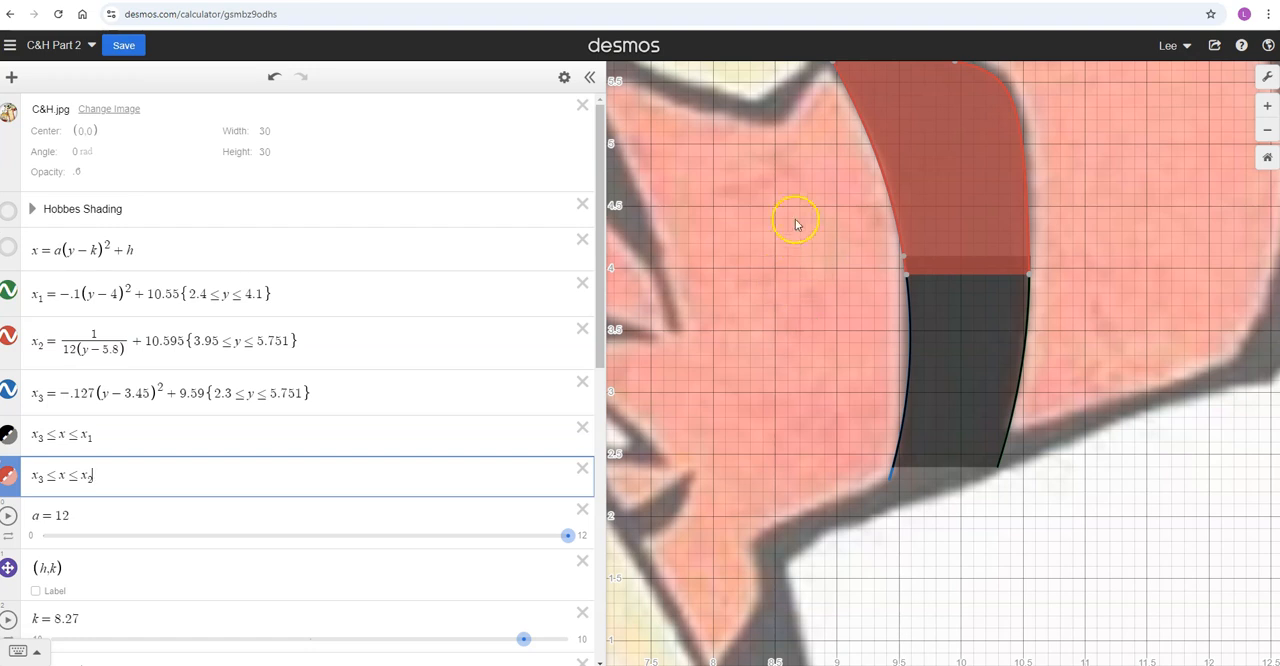
# Change the colour of the x_3 ≤ x ≤ x_2 inequality to black
pyautogui.moveTo(806, 254); pyautogui.dragTo(822, 343)
pyautogui.click(1267, 77)
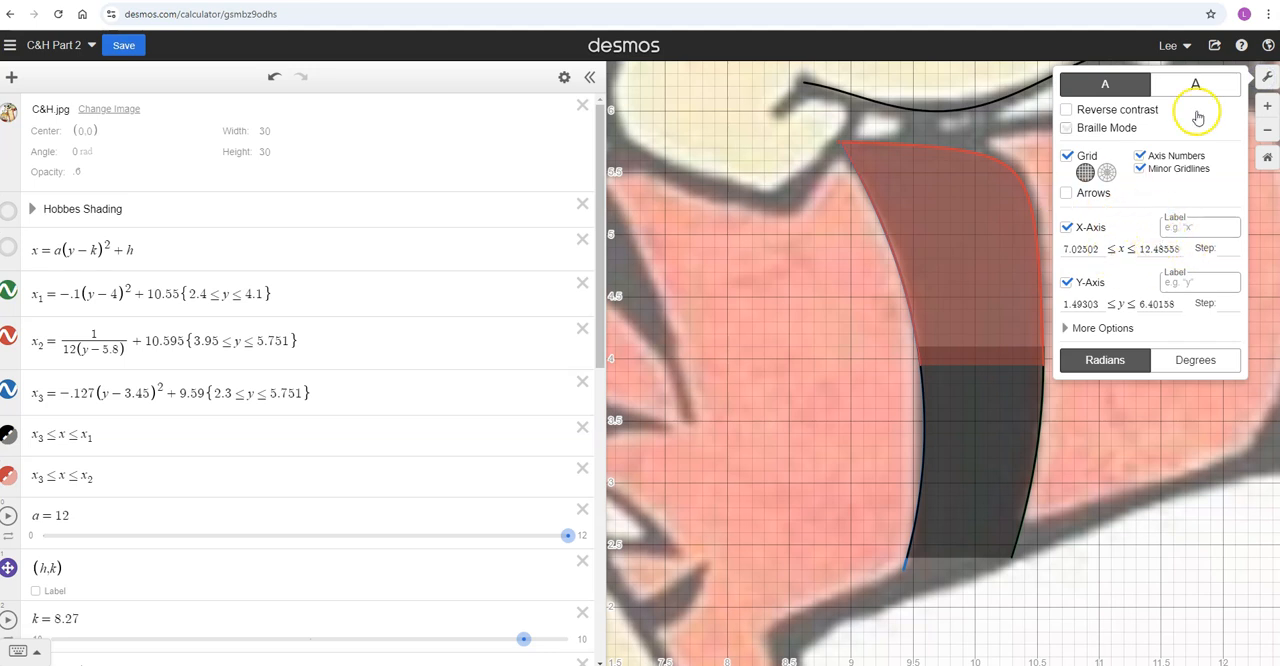
pyautogui.click(1268, 77)
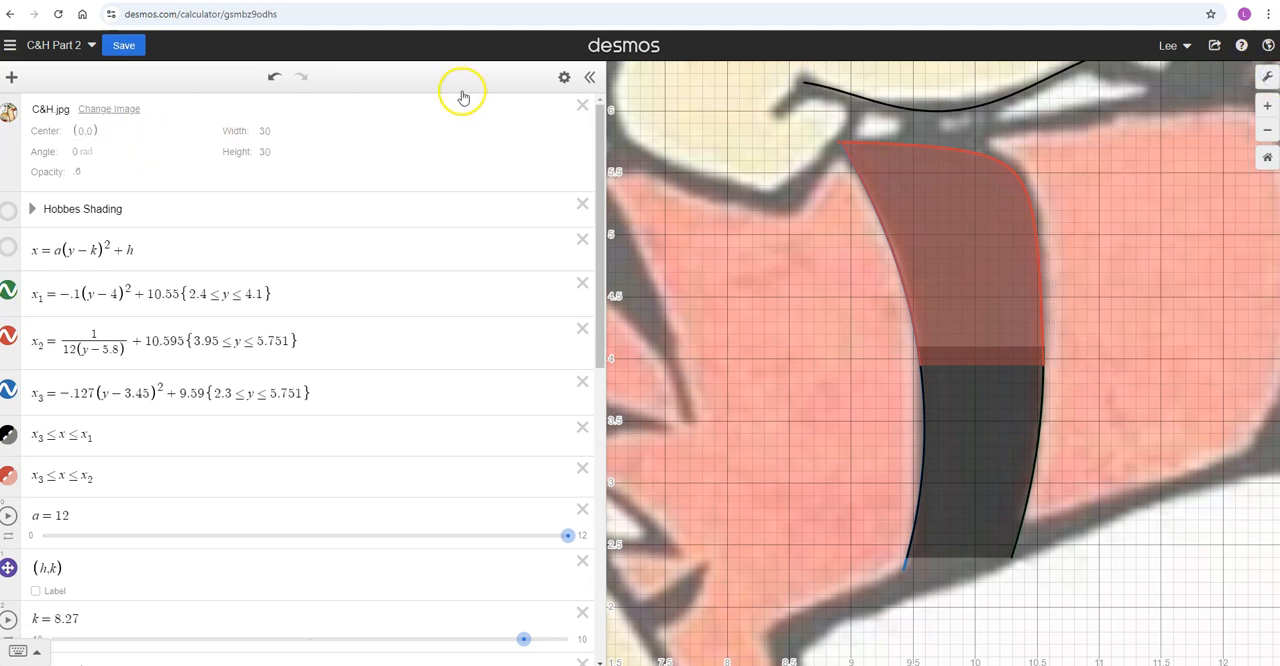
pyautogui.click(564, 77)
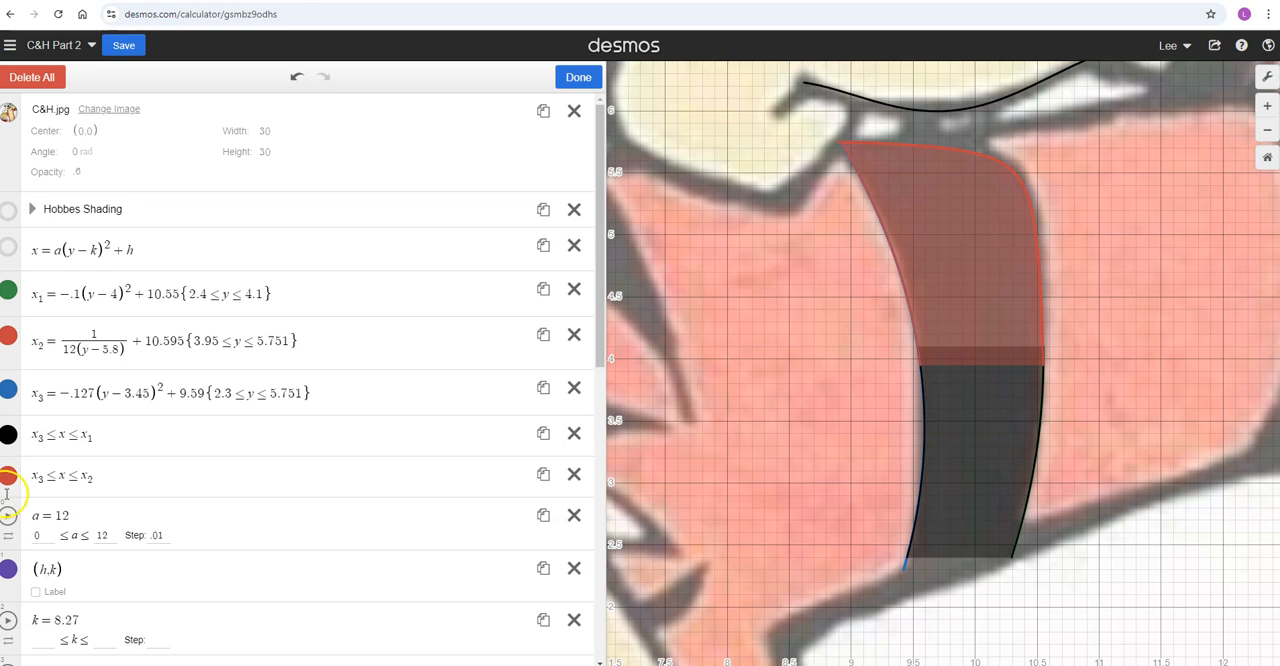
pyautogui.click(7, 480)
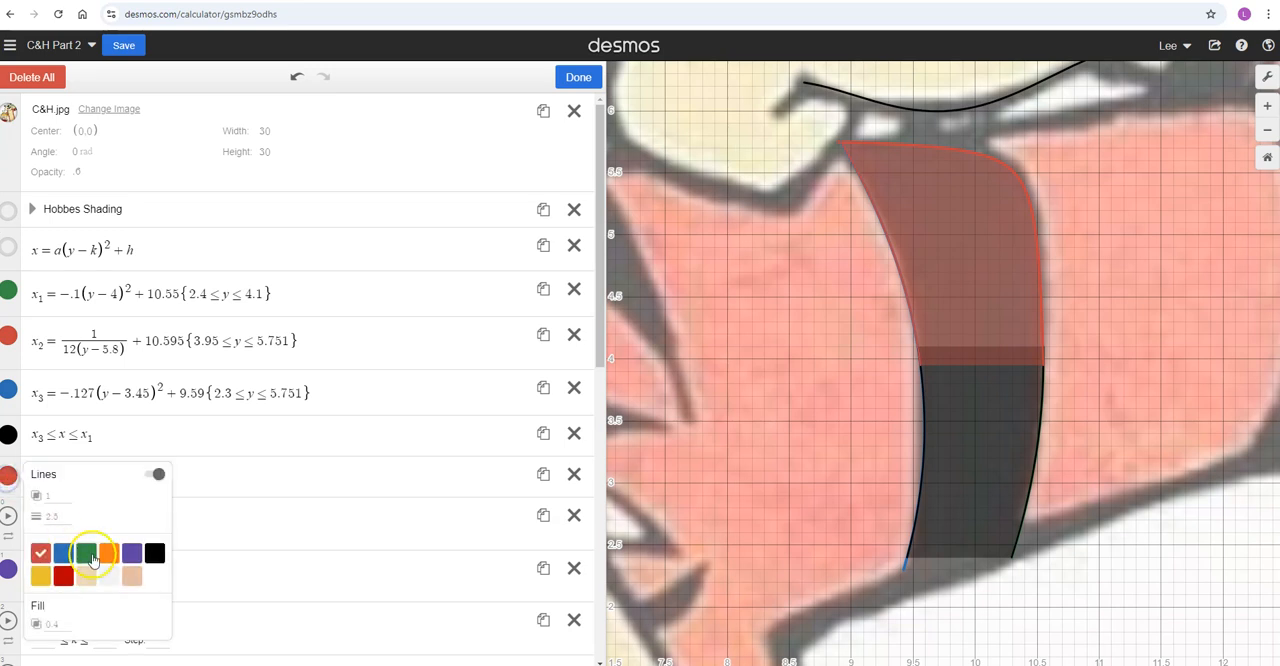
pyautogui.click(155, 554)
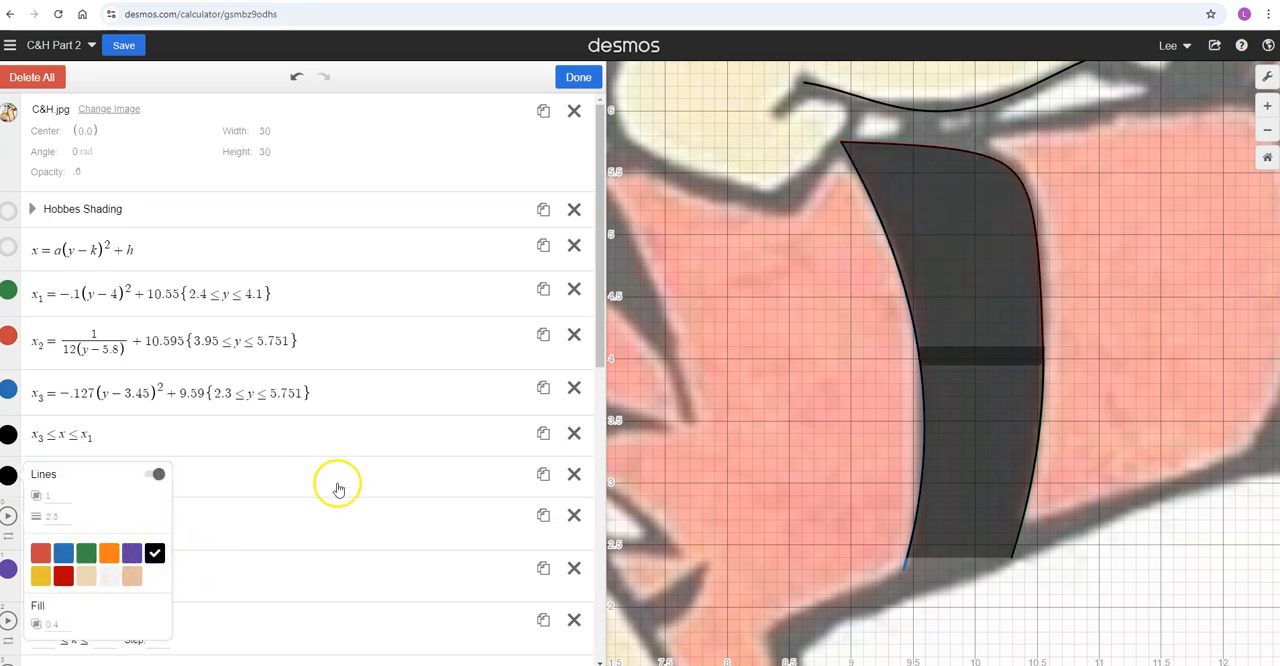
pyautogui.click(713, 462)
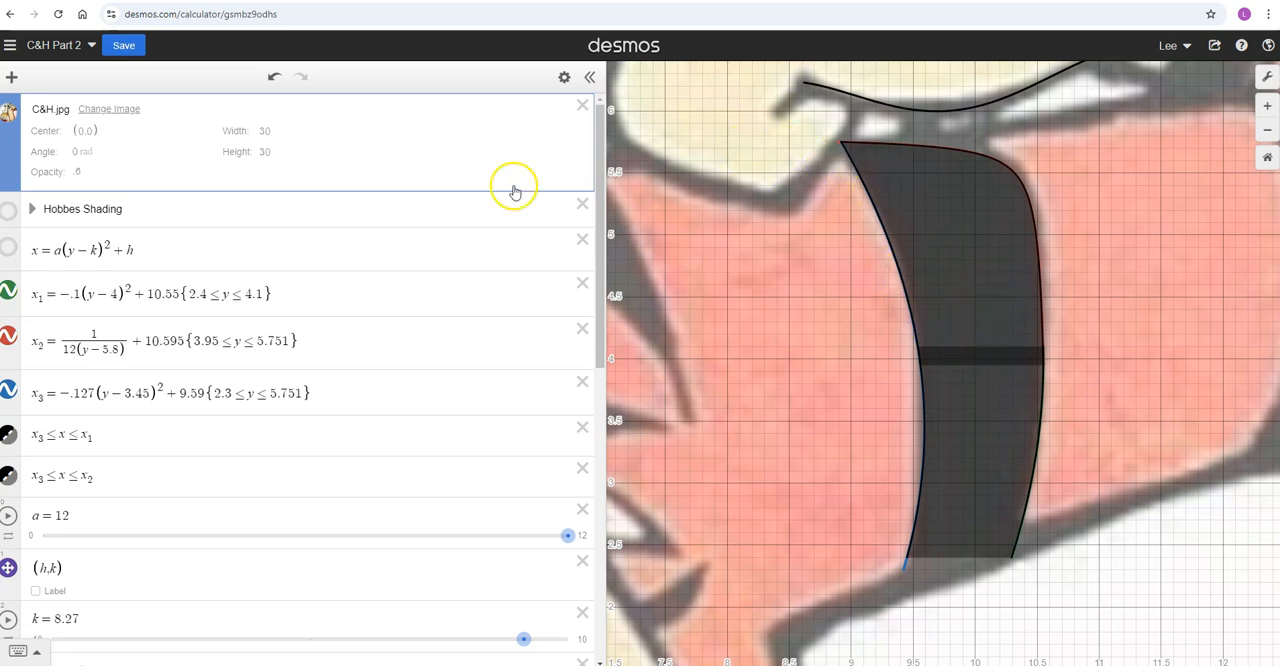
# Set the fill opacity of the x_3 ≤ x ≤ x_1 inequality to 1
pyautogui.click(564, 77)
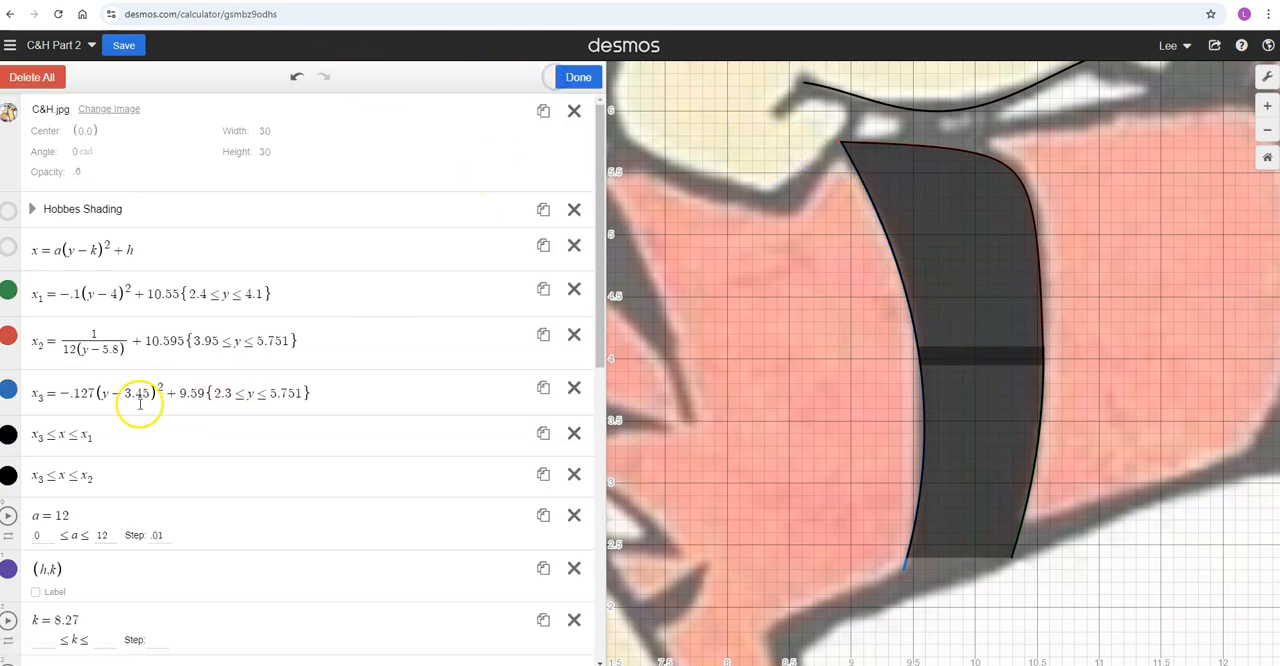
pyautogui.click(8, 436)
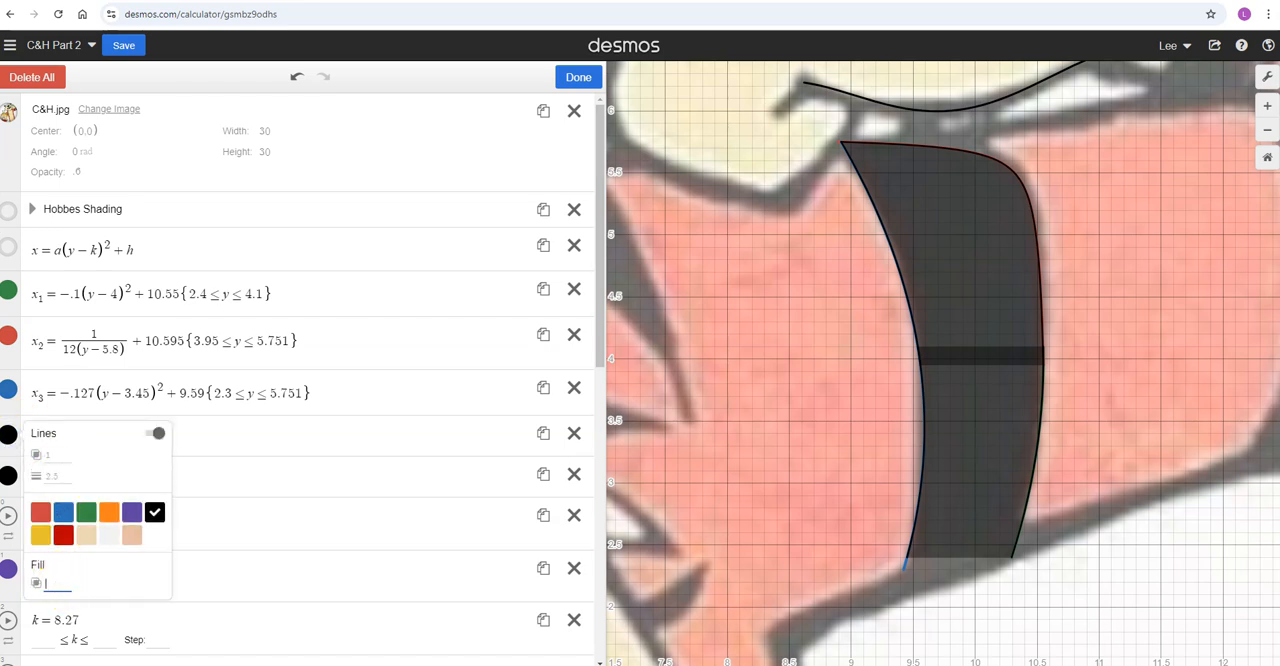
pyautogui.write('1')
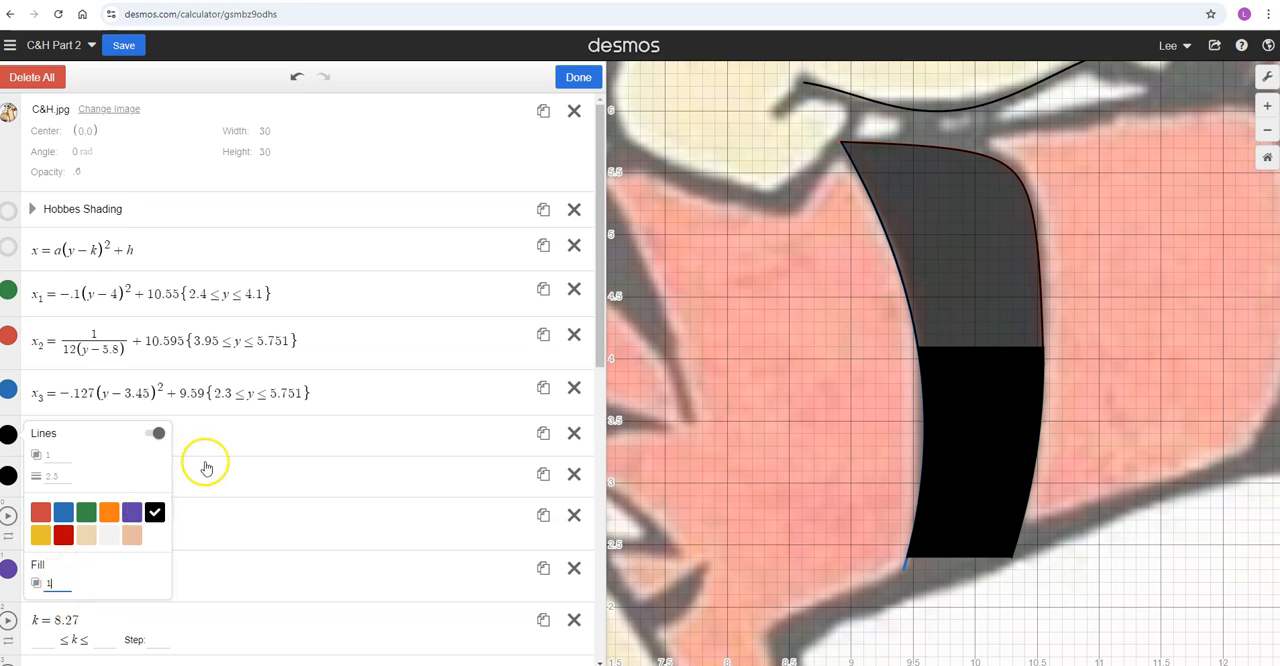
pyautogui.click(226, 432)
# Set the fill opacity of the x_3 ≤ x ≤ x_2 inequality to 1, keeping the inequality shown on the graph
pyautogui.click(8, 478)
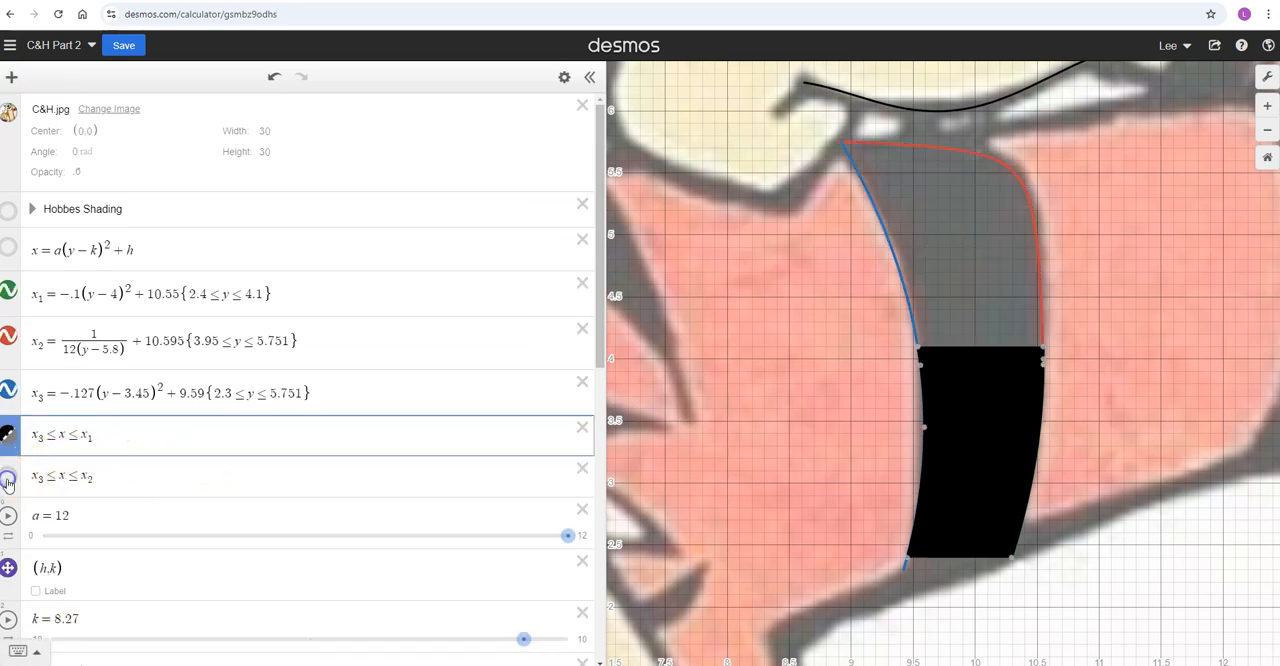
pyautogui.click(8, 478)
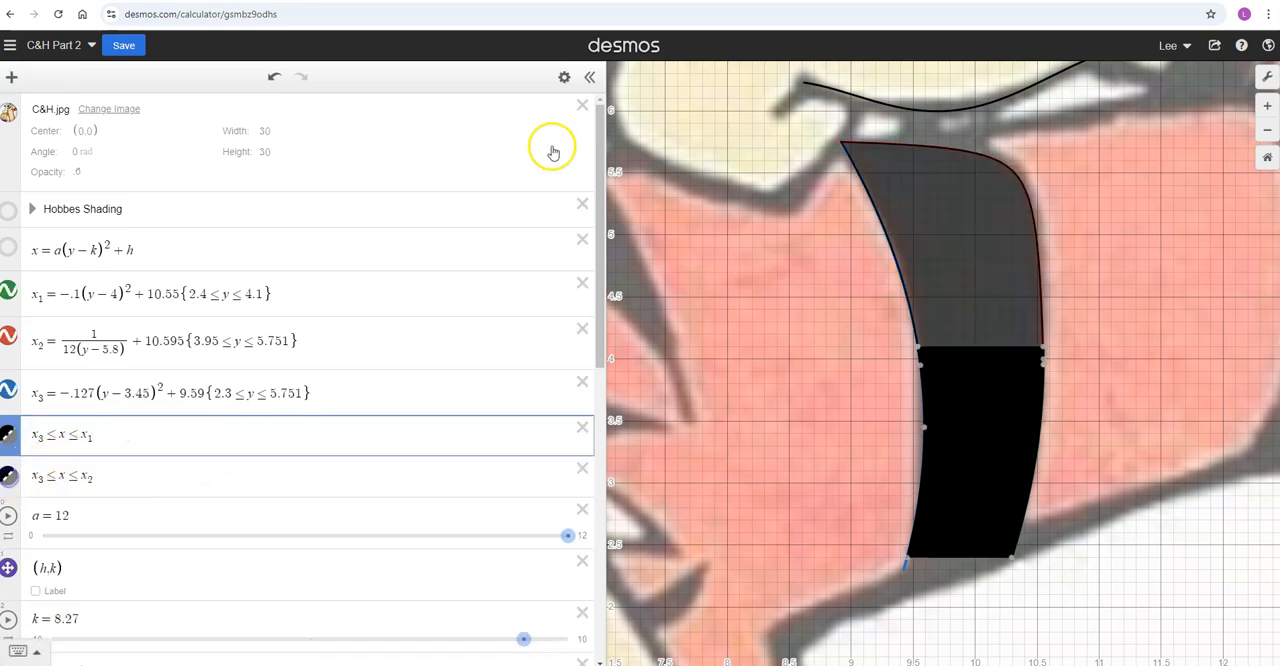
pyautogui.click(564, 77)
pyautogui.click(8, 478)
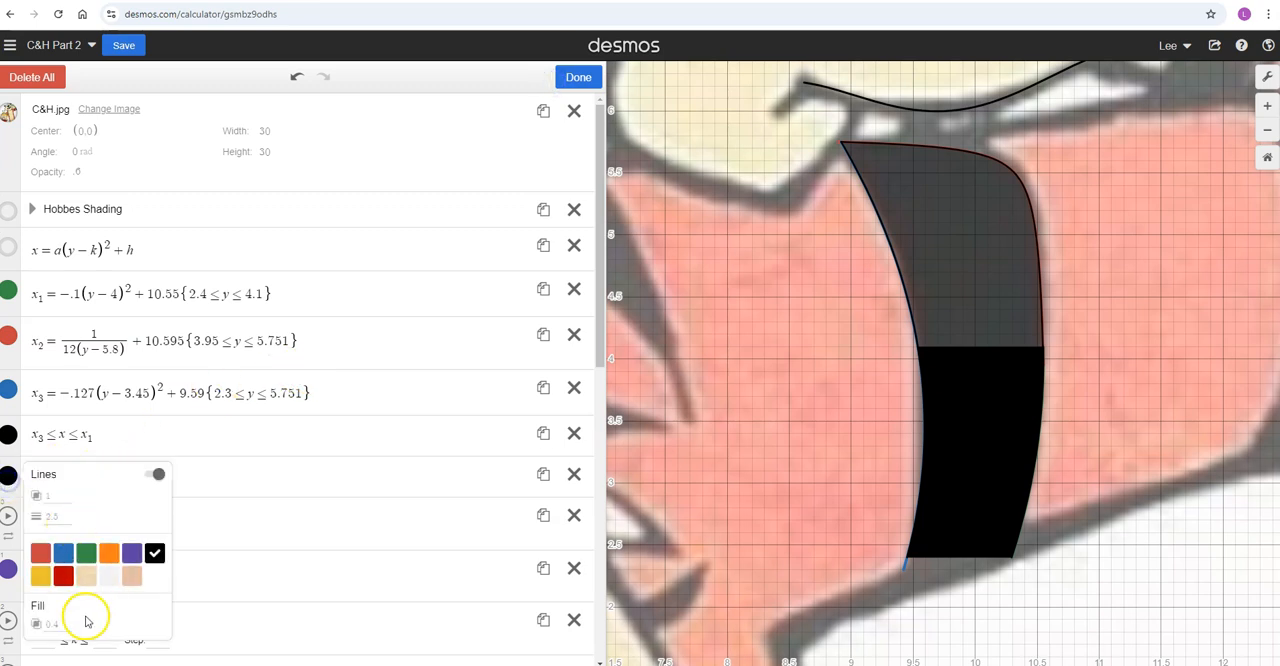
pyautogui.write('1')
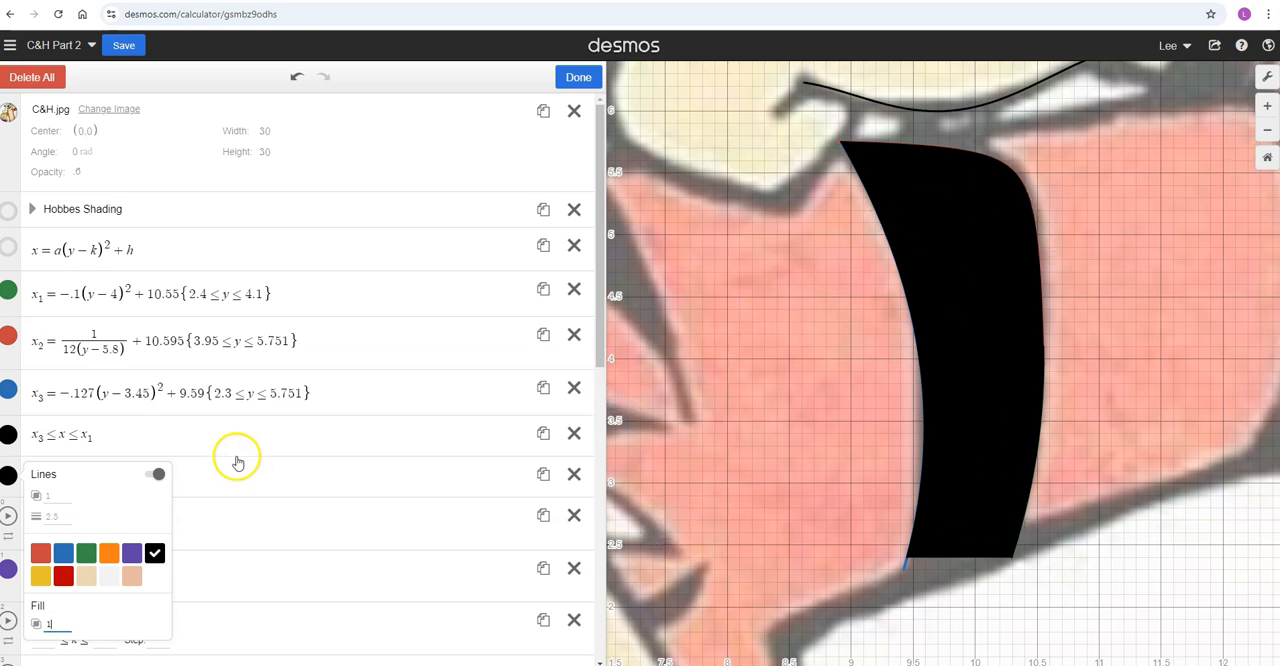
pyautogui.click(245, 481)
pyautogui.press('BackSpace')
pyautogui.write('2')
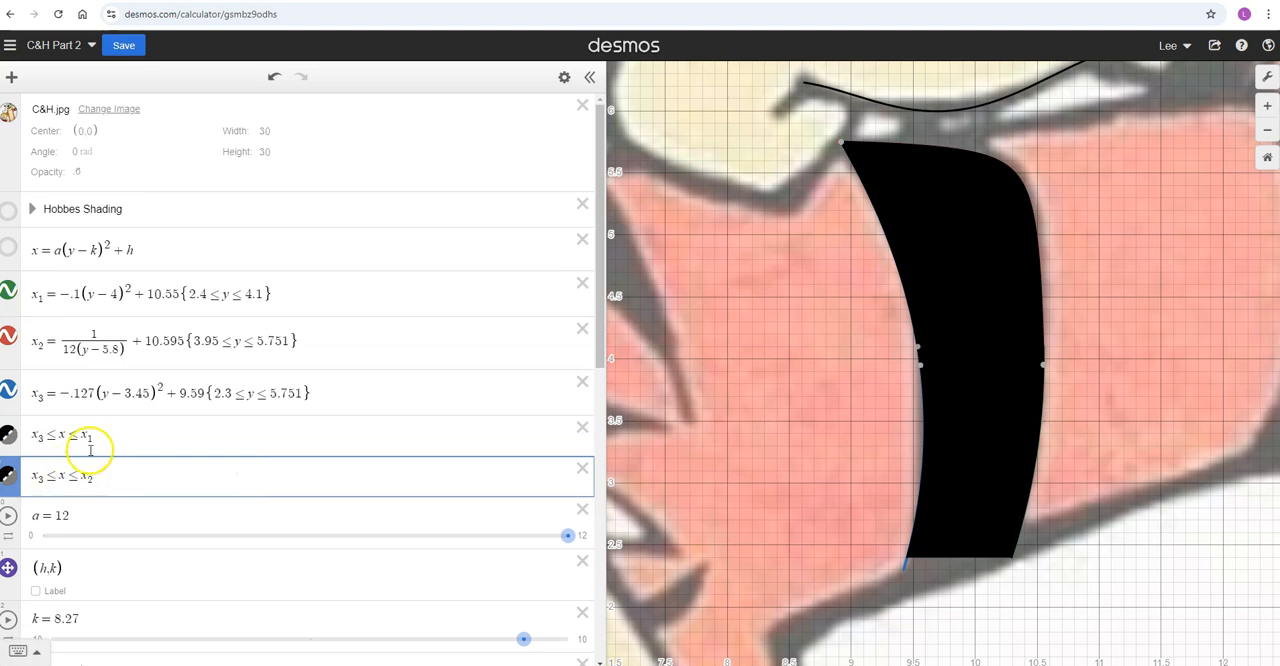